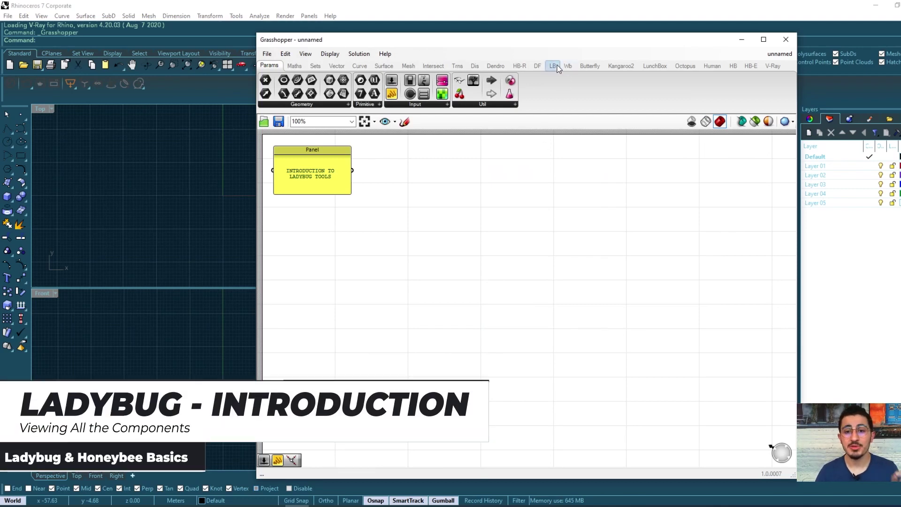
Step: Show the Ladybug (LB) tab's components, then look at the Honeybee (HB) tab
left_click(554, 66)
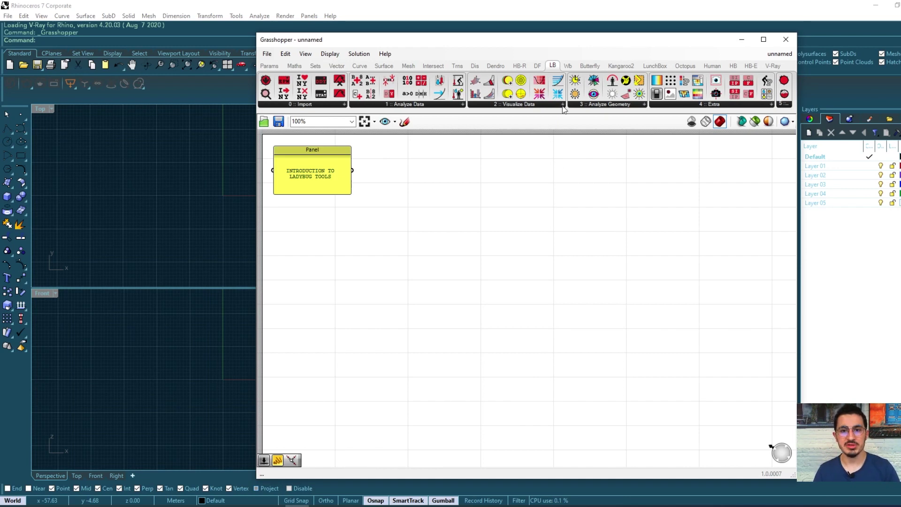
left_click(733, 66)
Step: Switch the ribbon from the HB tab back to the LB tab
left_click(554, 68)
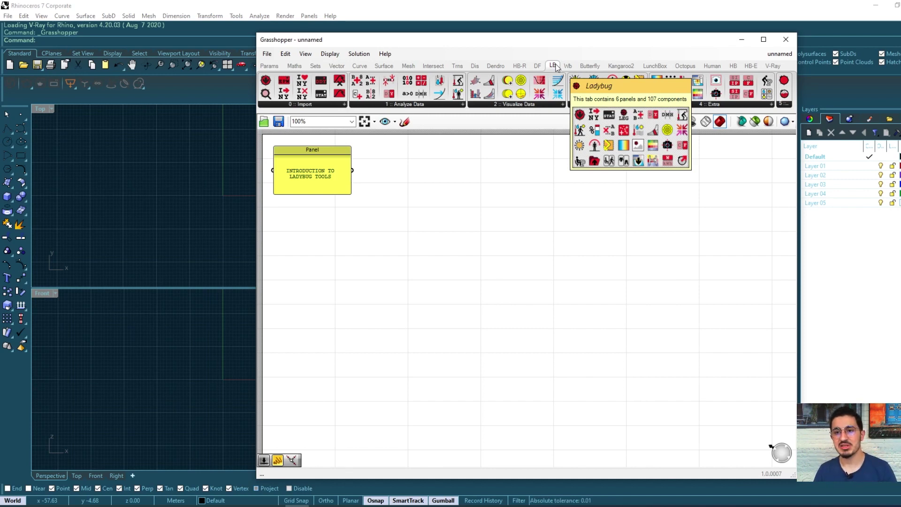
left_click(735, 67)
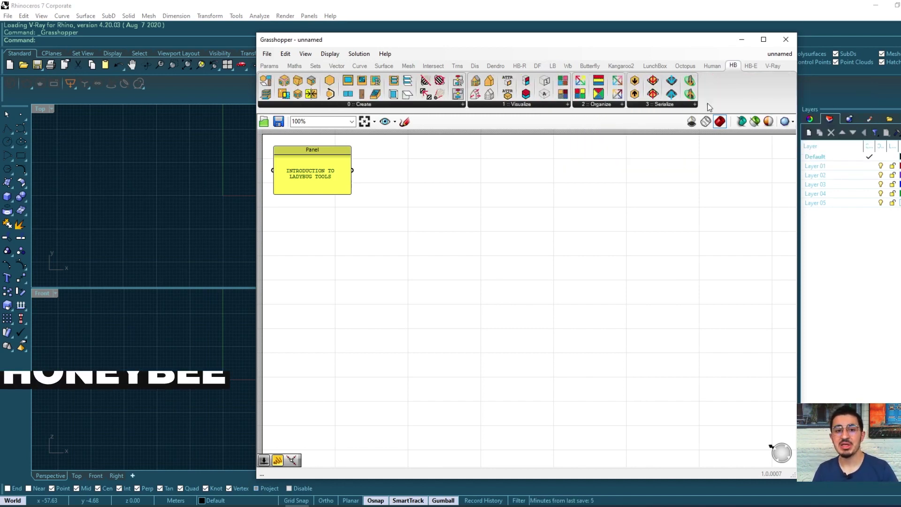
left_click(410, 106)
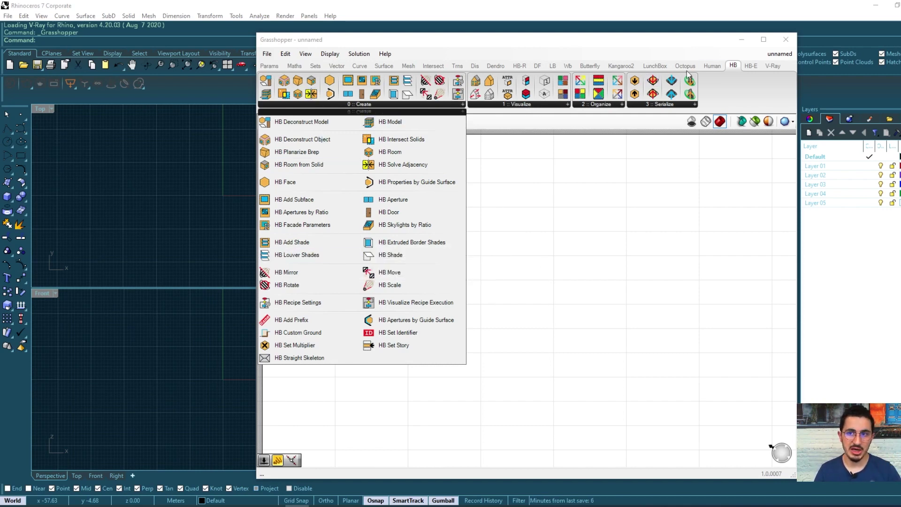
left_click(551, 66)
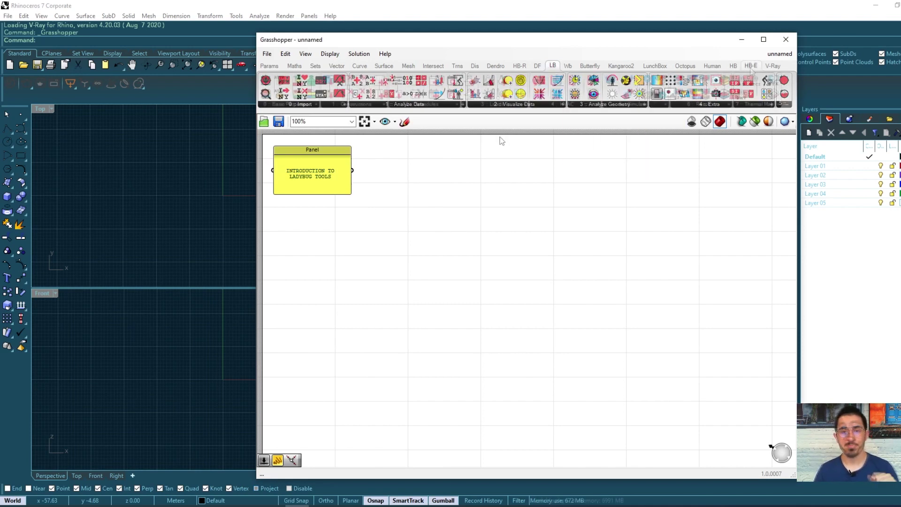
Step: After a look at HB-E, browse the Honeybee Create and Visualize component lists
left_click(751, 66)
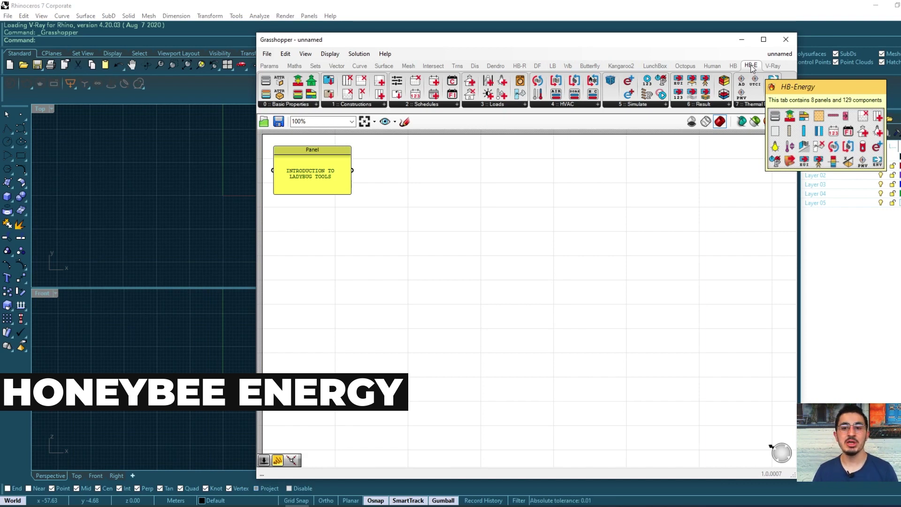
left_click(734, 66)
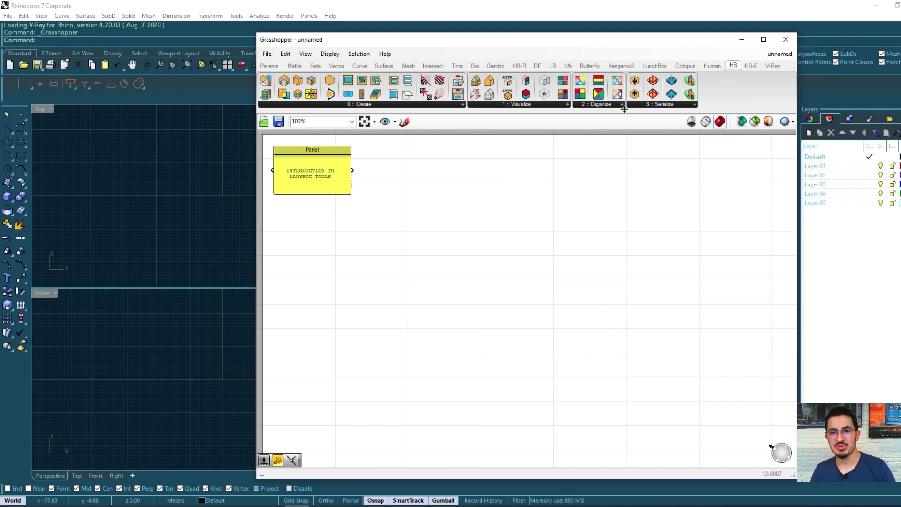
left_click(421, 107)
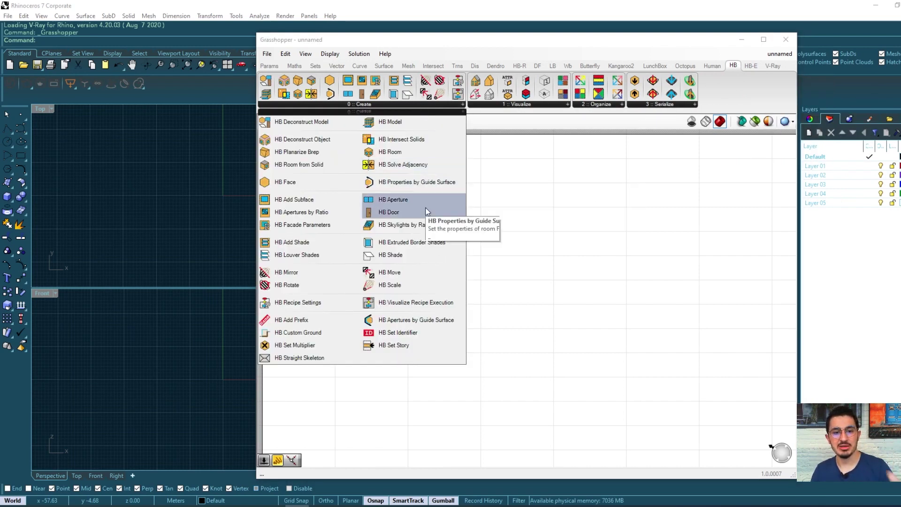
left_click(501, 106)
Step: Inspect the Honeybee-Energy Basic Properties, Constructions, Loads and HVAC component lists
left_click(752, 65)
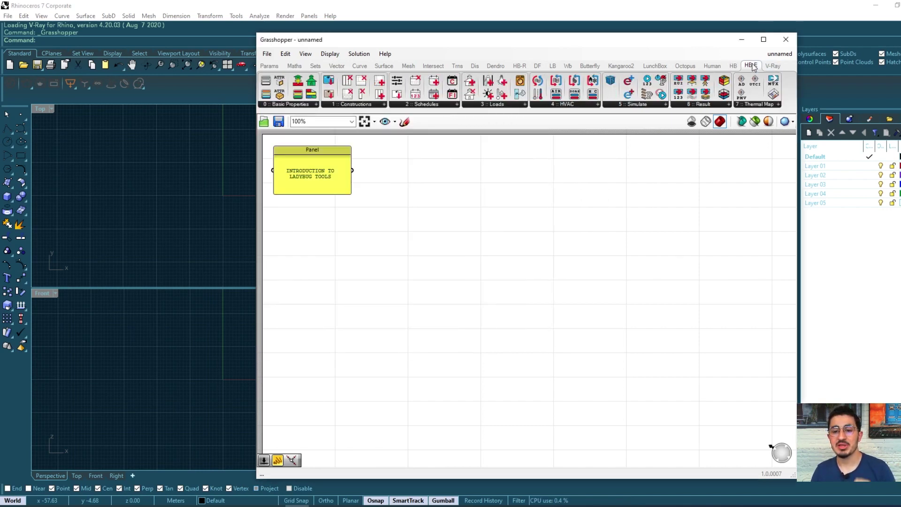
left_click(312, 104)
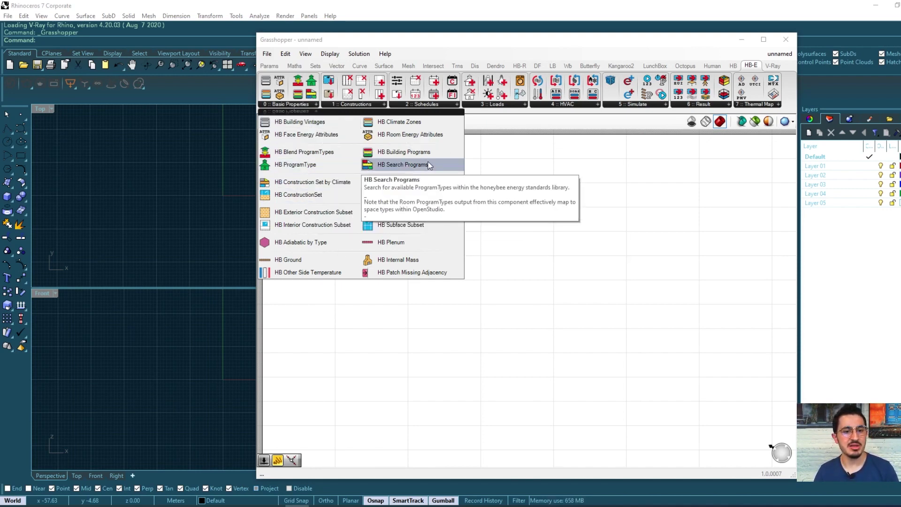
left_click(356, 103)
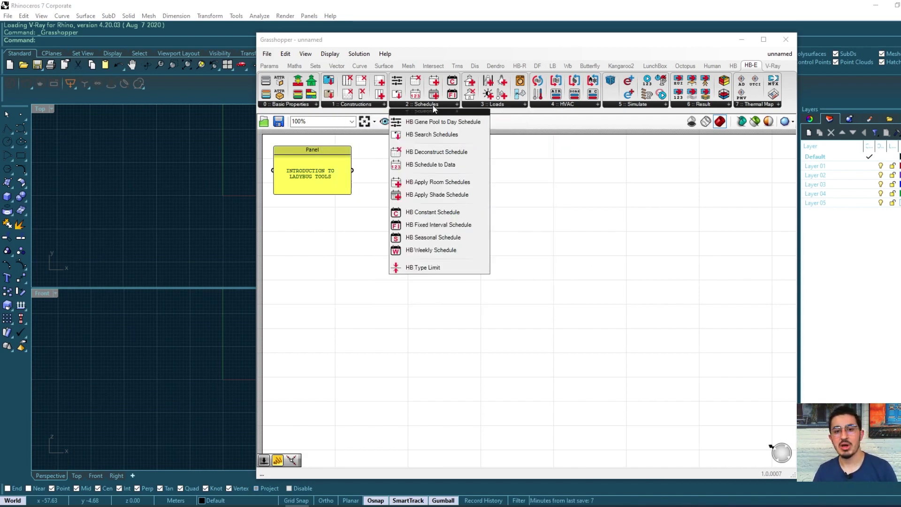
mouse_move(501, 107)
mouse_move(573, 102)
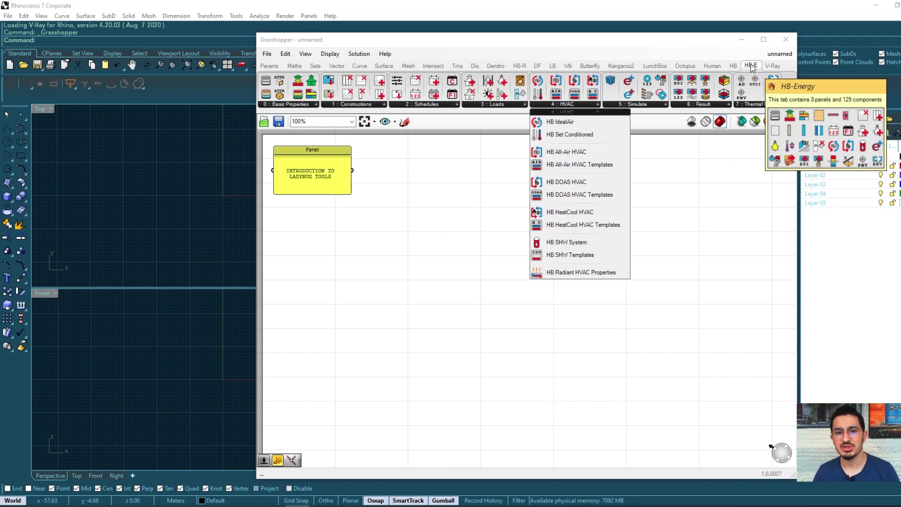
Step: View the Honeybee-Radiance (HB-R) tab, then return to the Ladybug (LB) tab
left_click(520, 66)
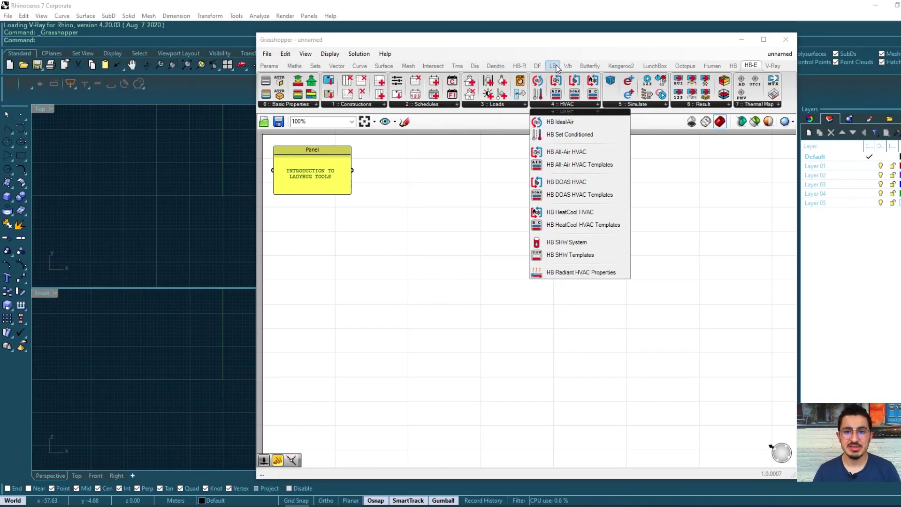
left_click(555, 67)
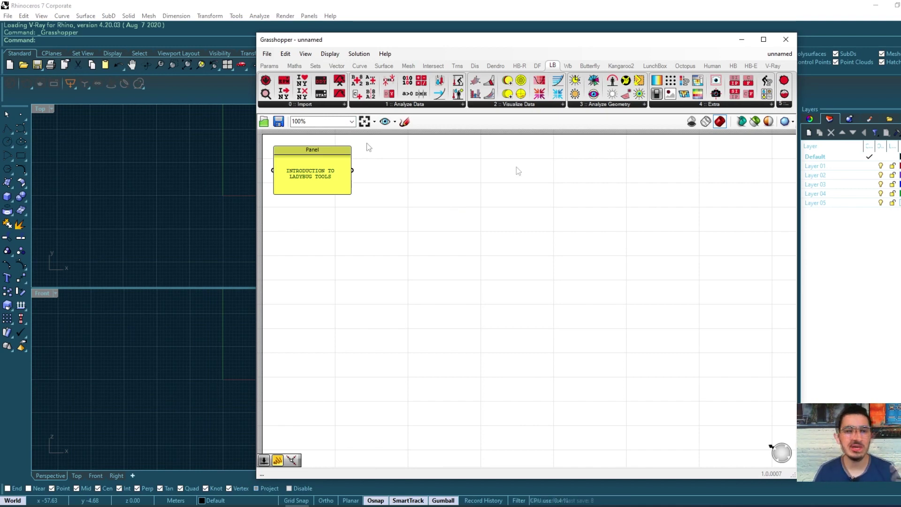
Step: Open the LB tab's 0 :: Import dropdown listing the climate-file components
mouse_move(552, 68)
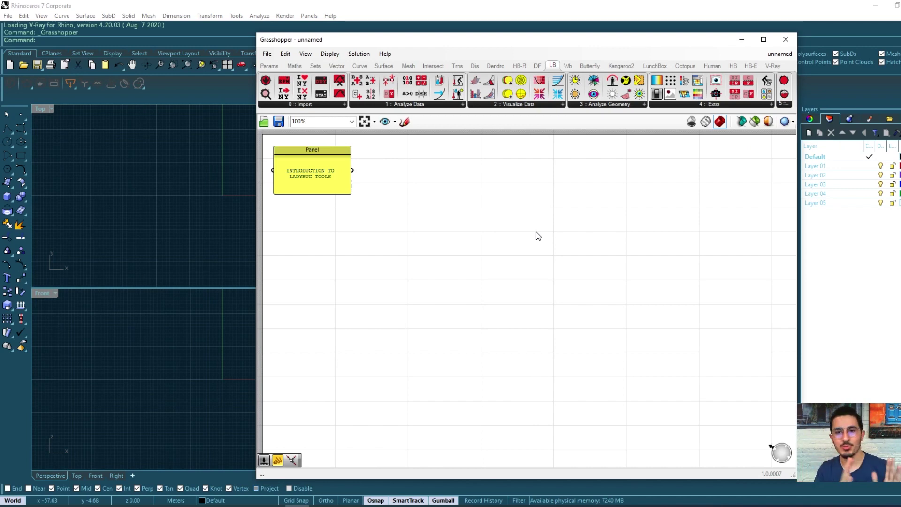
left_click(343, 104)
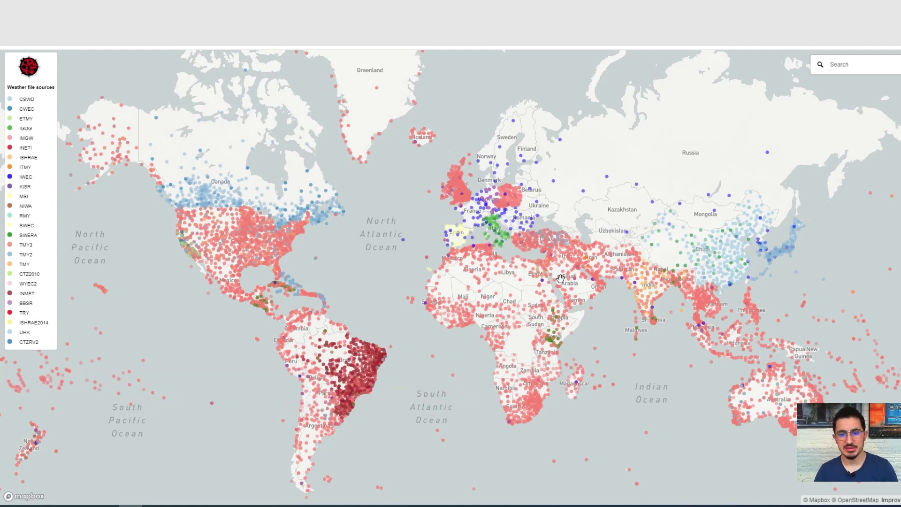
Step: Zoom the EPW map into southern Brazil and open the Curitiba Bacacheri AP station popup
scroll(549, 282, "up", 3)
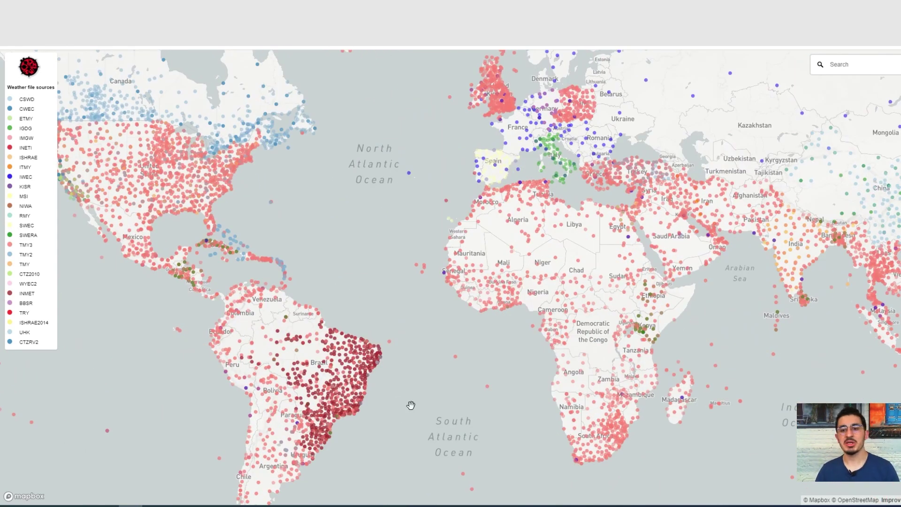
scroll(335, 429, "up", 3)
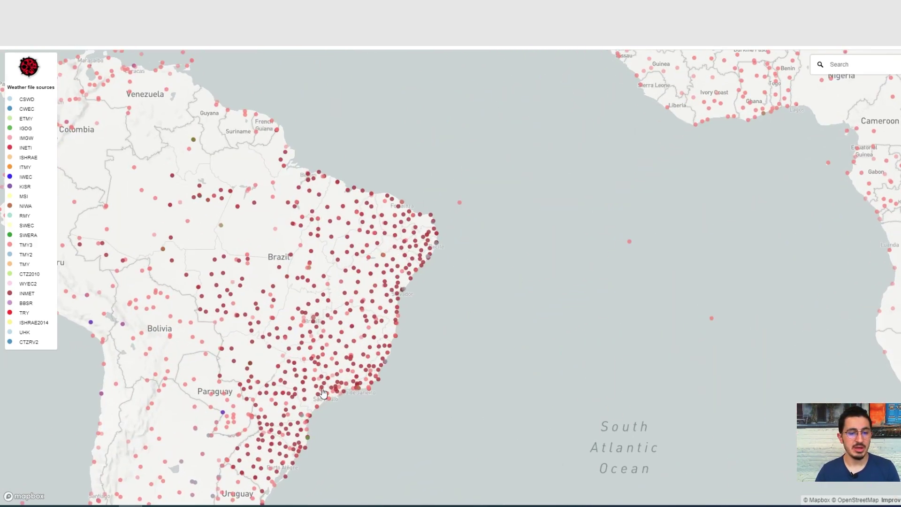
scroll(322, 392, "up", 5)
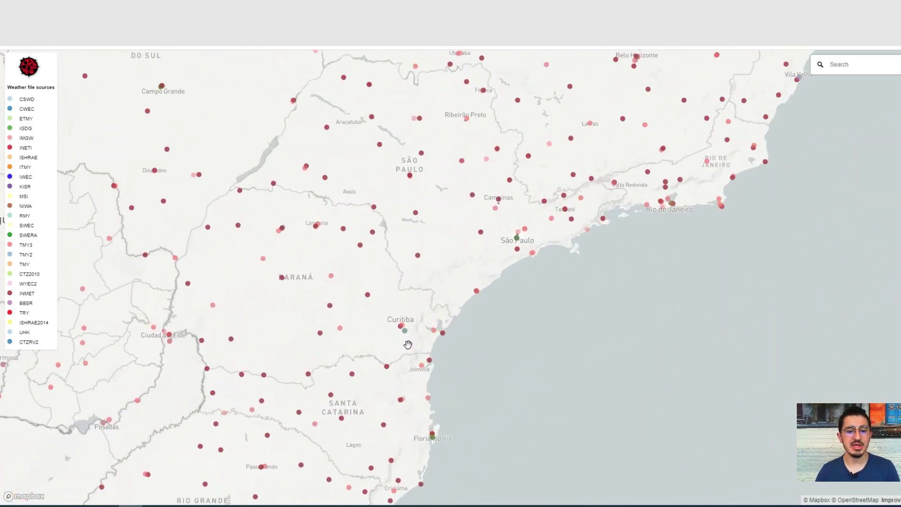
scroll(407, 344, "up", 2)
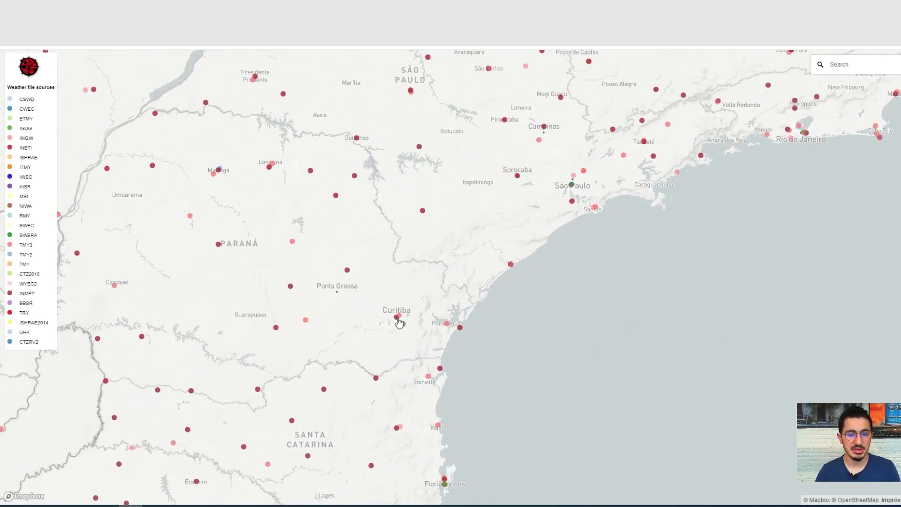
left_click(399, 319)
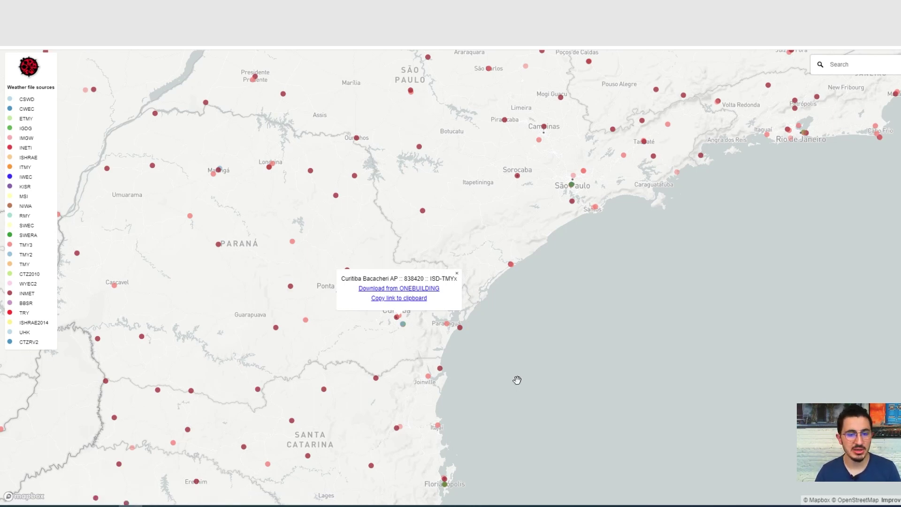
Step: Move the introduction panel and replace its text with the copied Curitiba EPW URL
left_click(297, 506)
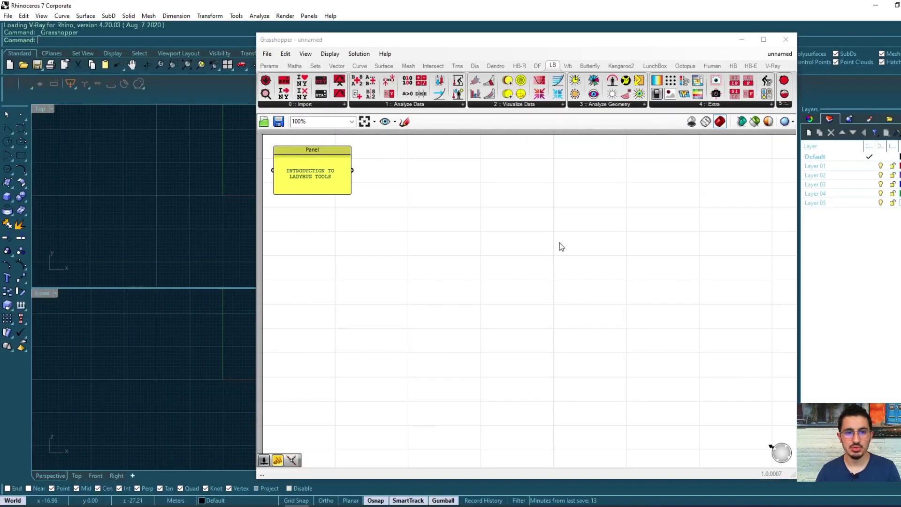
left_click_drag(331, 185, 351, 222)
double_click(353, 226)
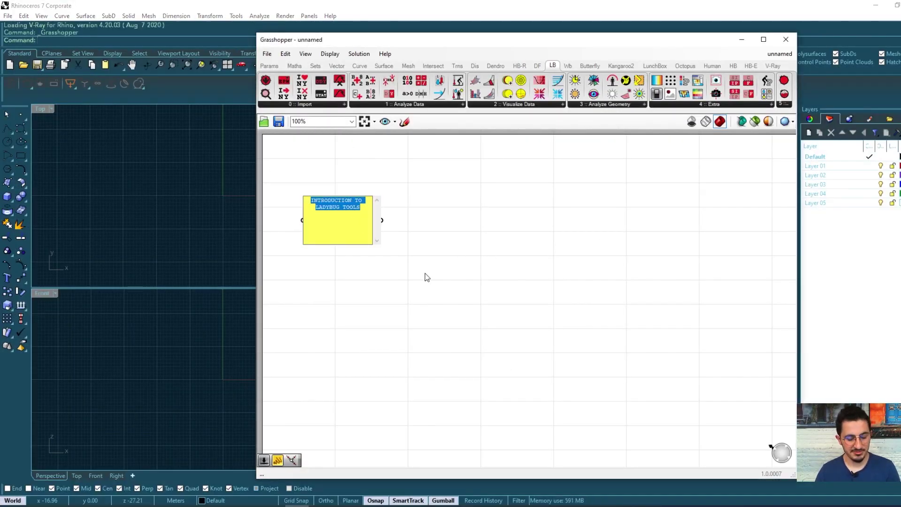
type("http://climate.onebuilding.org/WMO_Region_3_South_America/BRA_Brazil/PR_Parana/BRA_PR_Curitiba-Bacacheri.AP.838420_TMYx.zip")
left_click(365, 278)
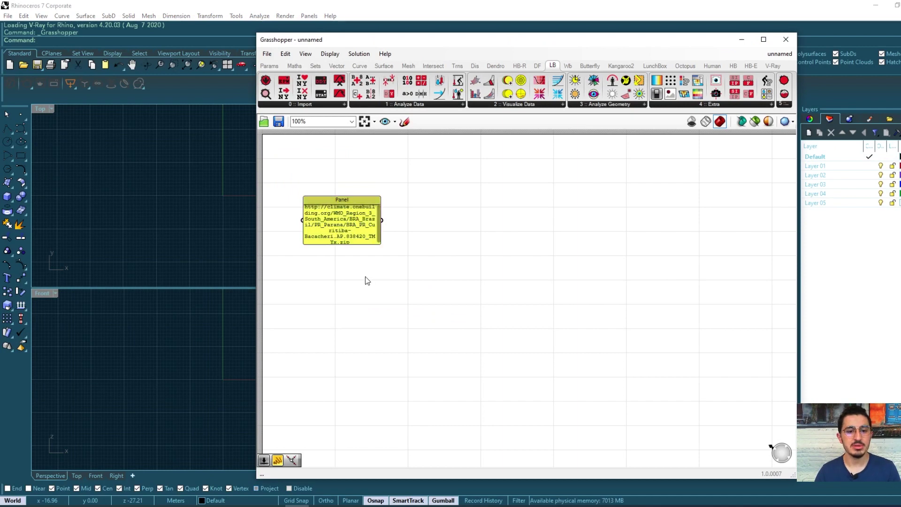
Step: Widen the URL panel so the link wraps legibly and recentre the canvas on it
left_click_drag(377, 242, 350, 239)
scroll(349, 239, "up", 2)
right_click_drag(349, 239, 427, 258)
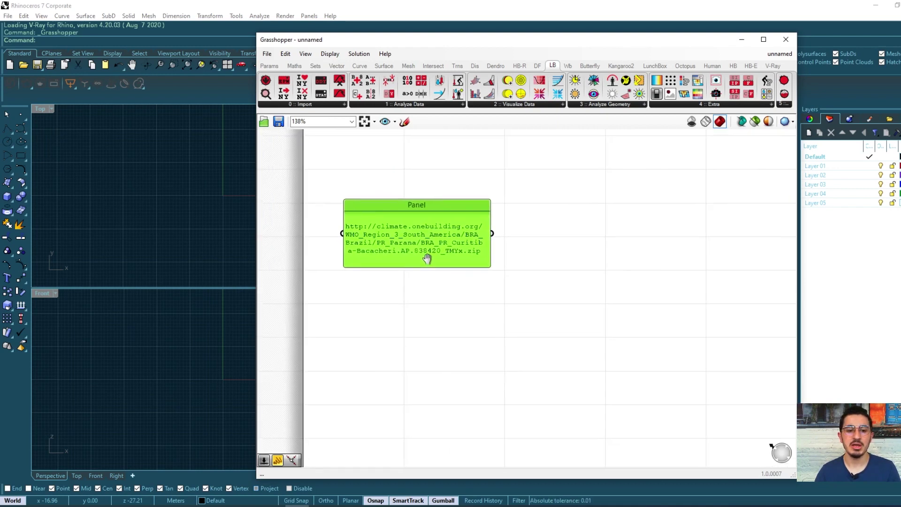
left_click(423, 280)
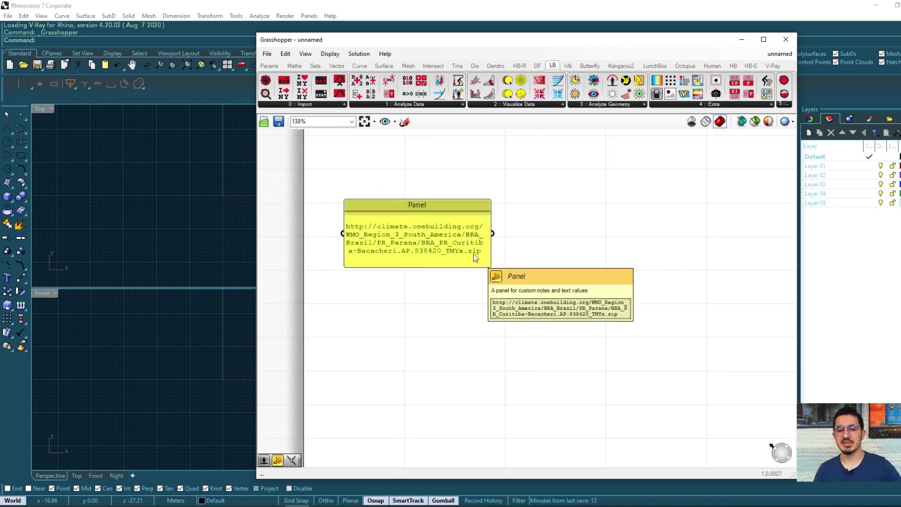
right_click_drag(473, 254, 440, 275)
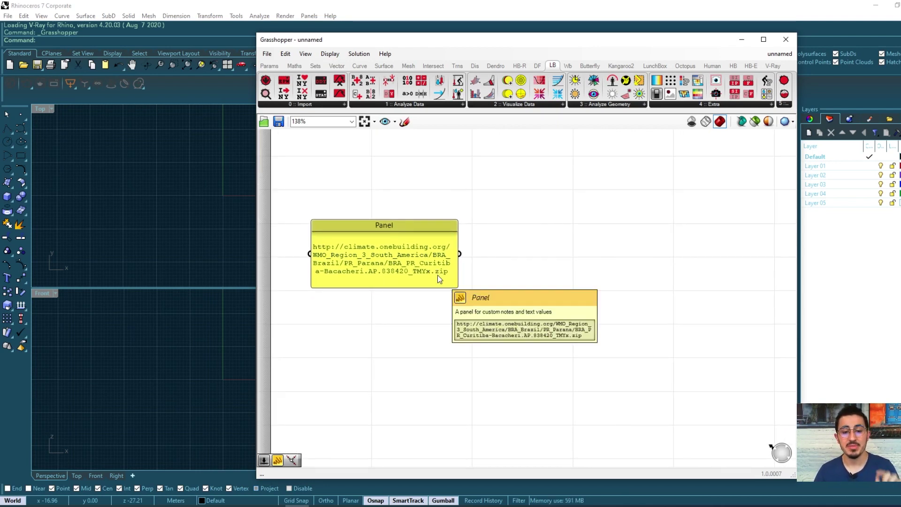
Step: Place an LB Download Weather component to the right of the URL panel
left_click(326, 106)
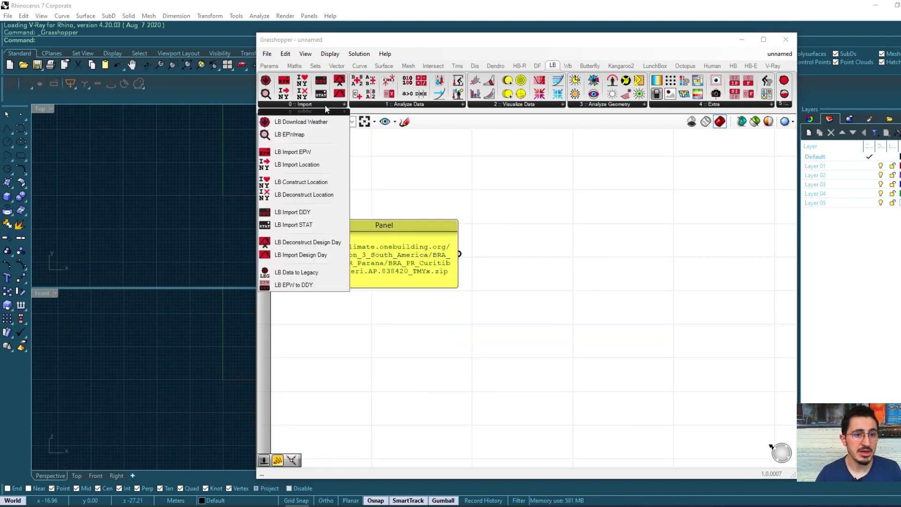
left_click(299, 123)
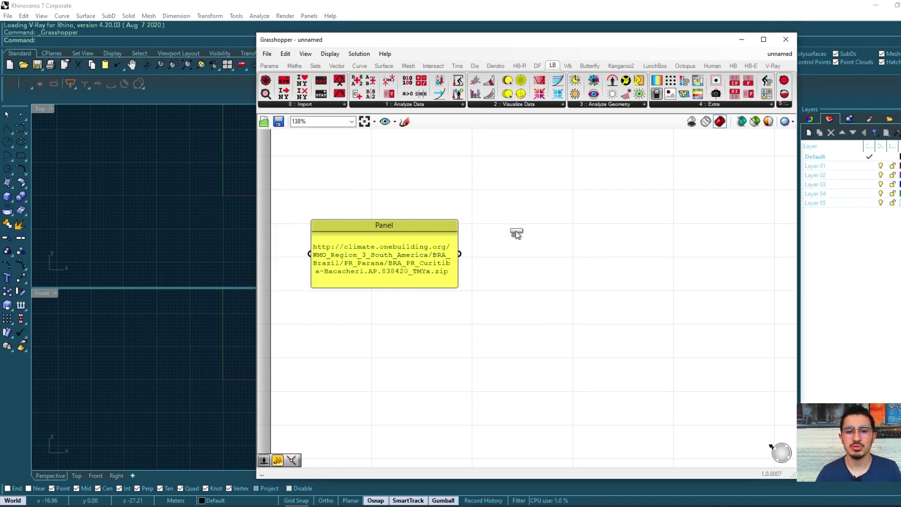
left_click(552, 266)
left_click_drag(545, 263, 564, 281)
Step: Wire the panel's URL into the _weather_URL input and tidy the layout
left_click_drag(460, 254, 494, 250)
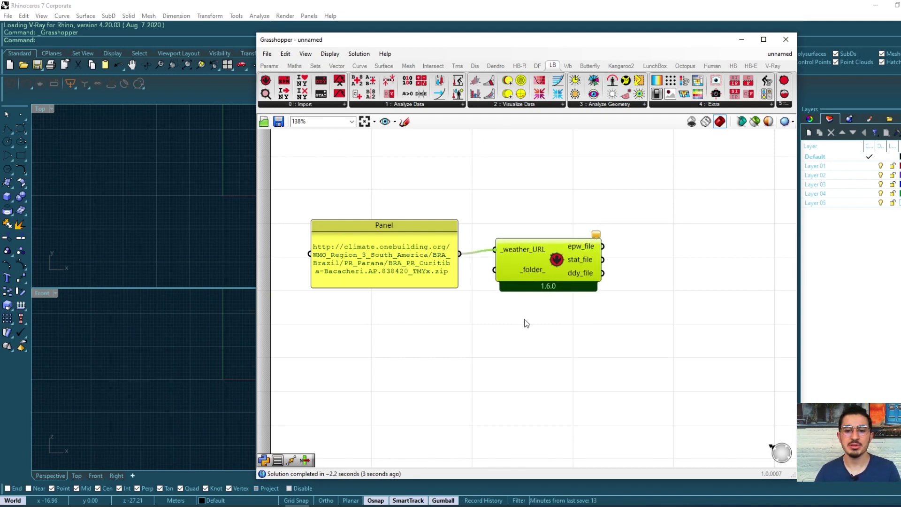
left_click_drag(554, 266, 563, 271)
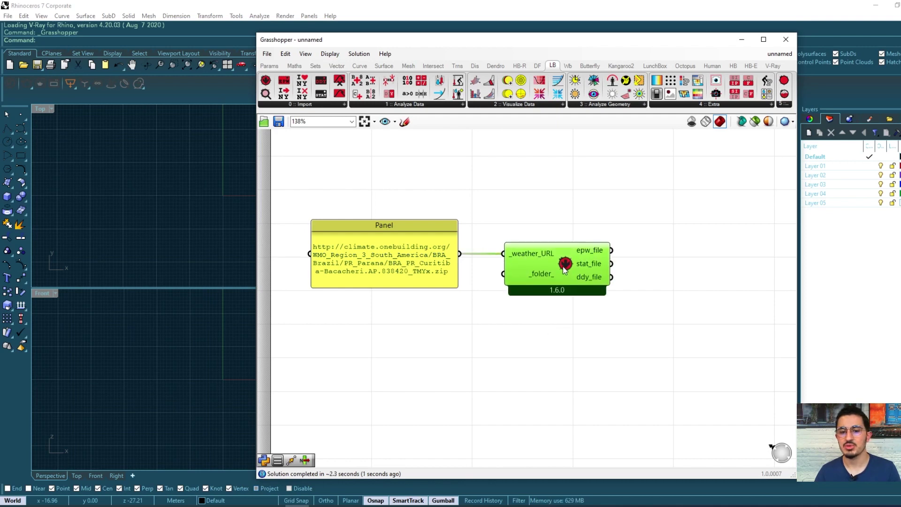
left_click(531, 333)
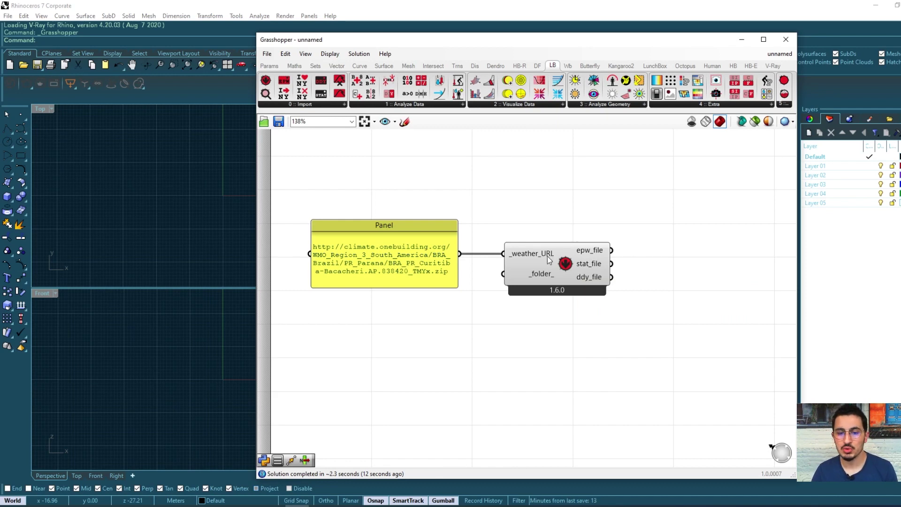
left_click(404, 262)
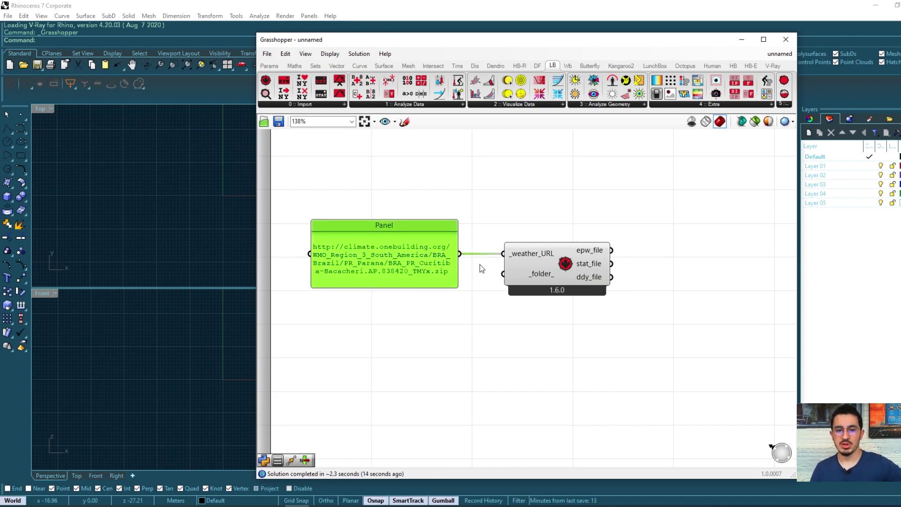
left_click(571, 213)
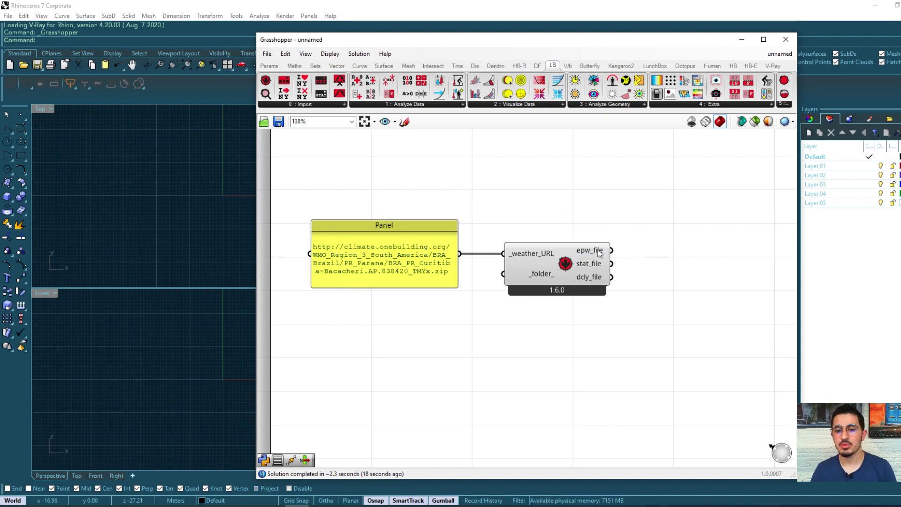
right_click_drag(611, 262, 534, 270)
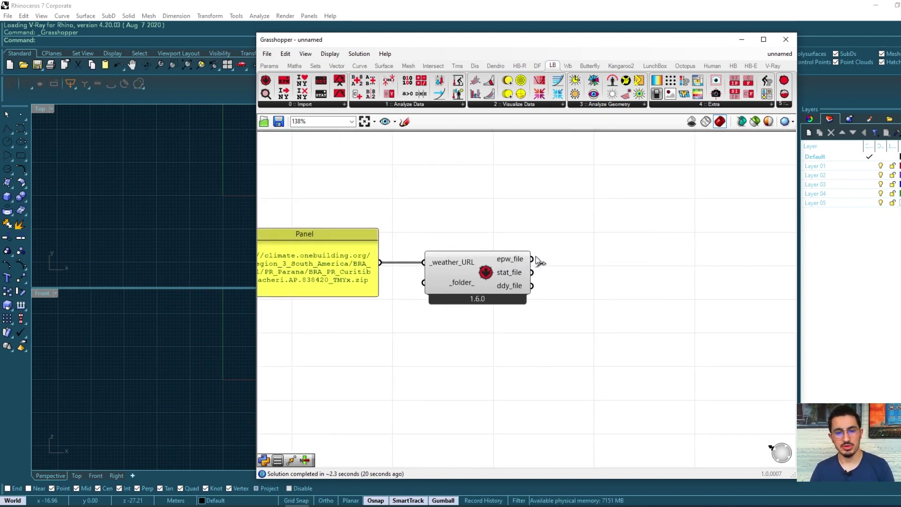
Step: Place an LB Import EPW component from the Import dropdown onto the canvas
left_click(325, 105)
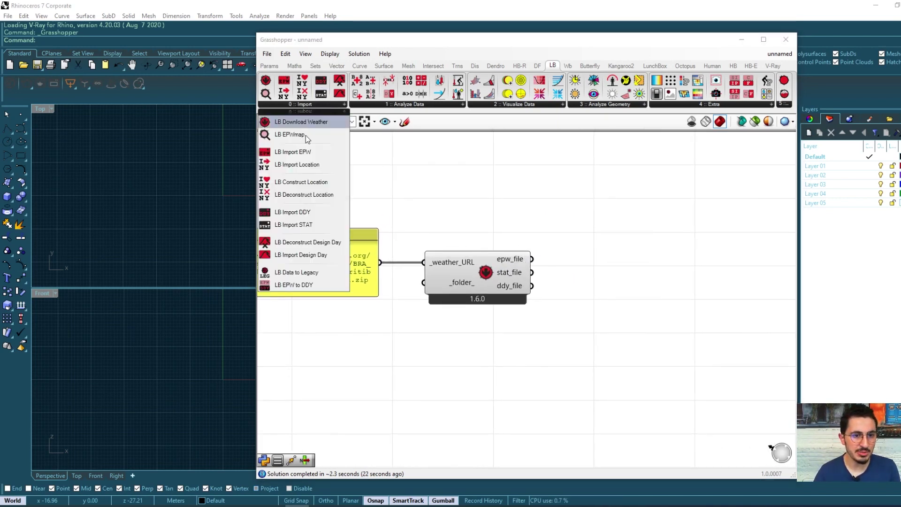
left_click_drag(294, 152, 570, 285)
scroll(610, 294, "down", 2)
mouse_move(572, 289)
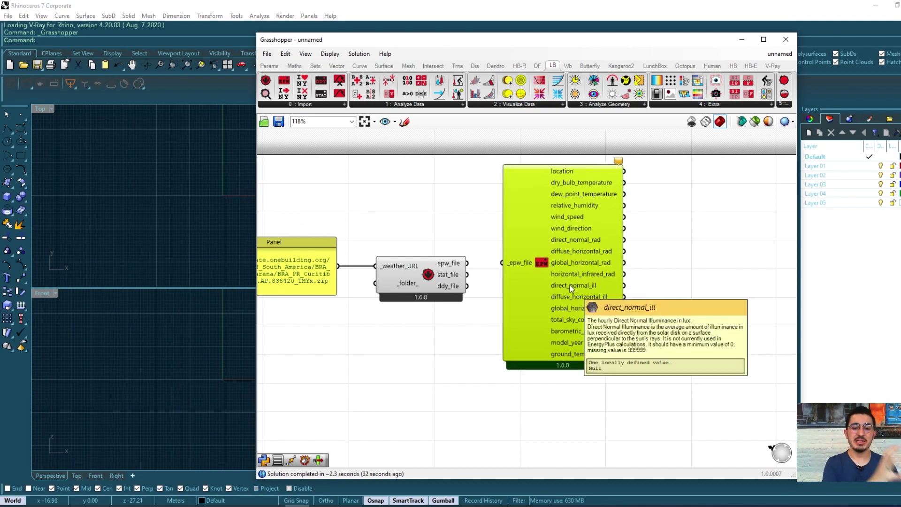
left_click_drag(548, 151, 686, 384)
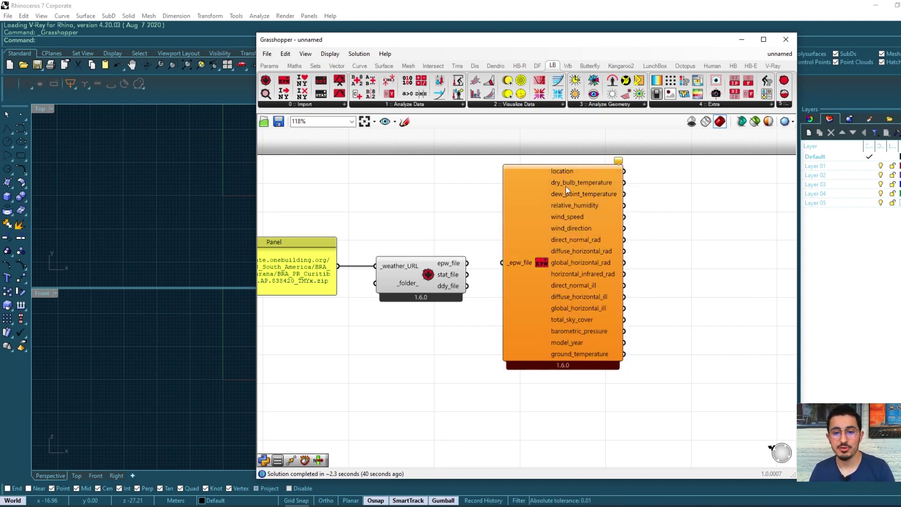
Step: Connect epw_file to the importer's _epw_file input and bring all its outputs into view
left_click_drag(468, 264, 502, 262)
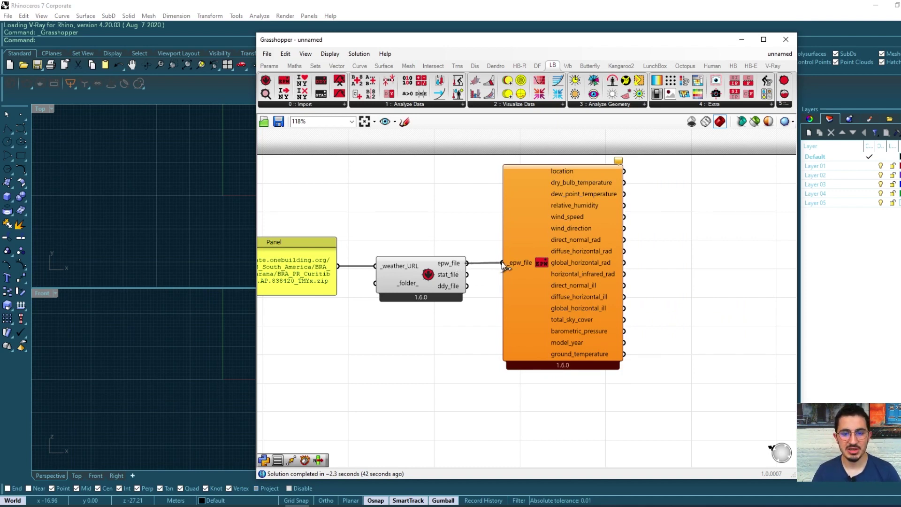
left_click(573, 230)
right_click_drag(548, 224, 488, 214)
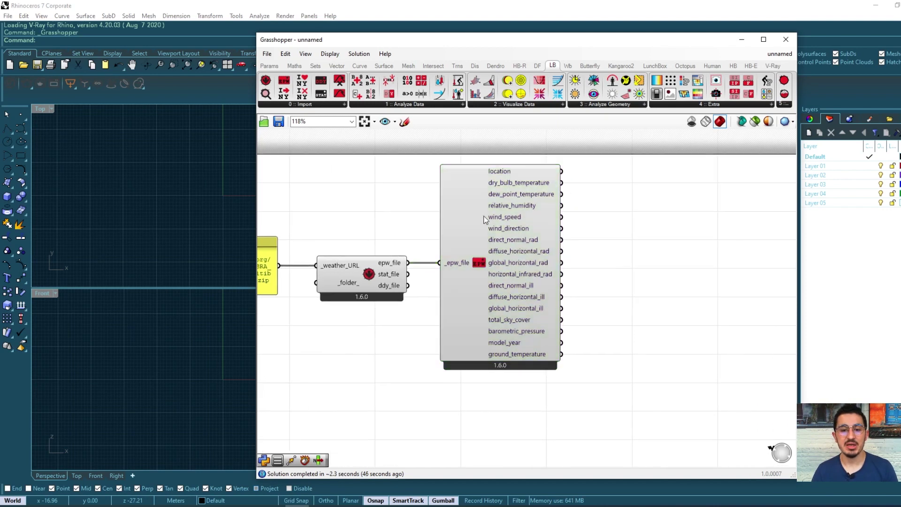
right_click_drag(544, 190, 496, 195)
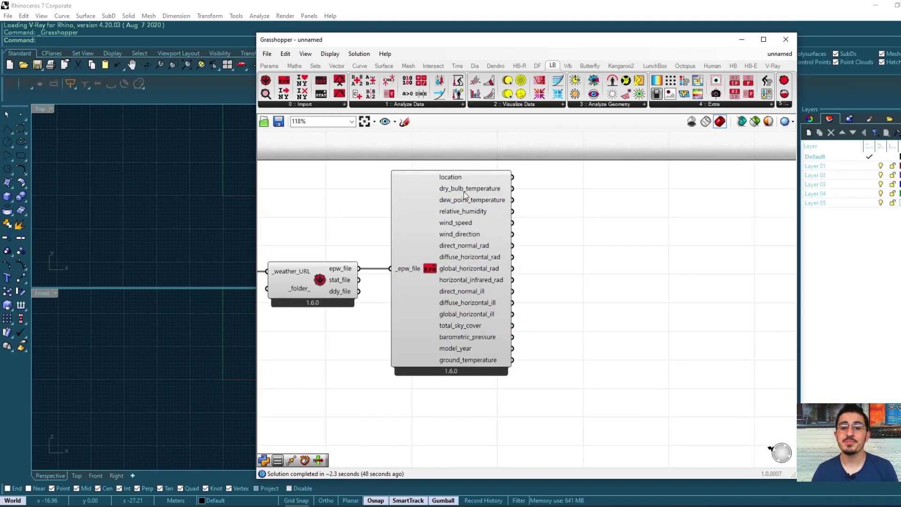
scroll(465, 193, "up", 4)
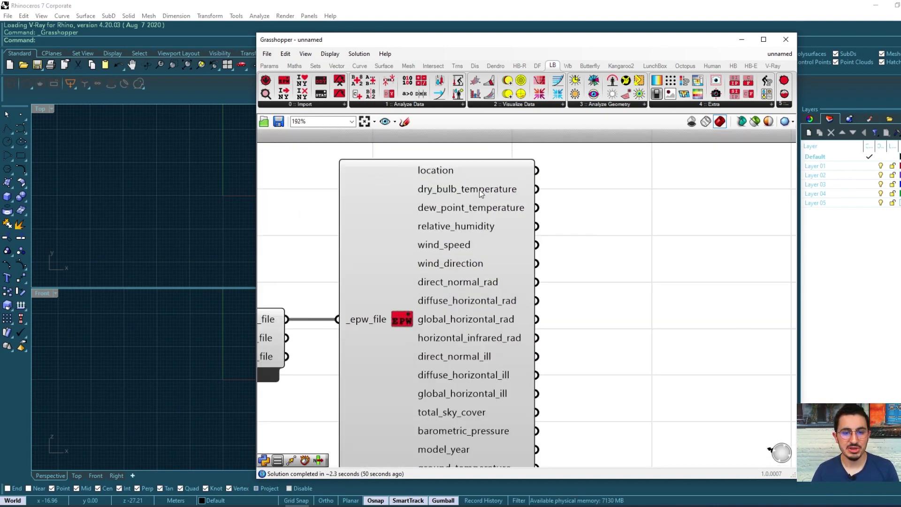
right_click_drag(469, 240, 478, 209)
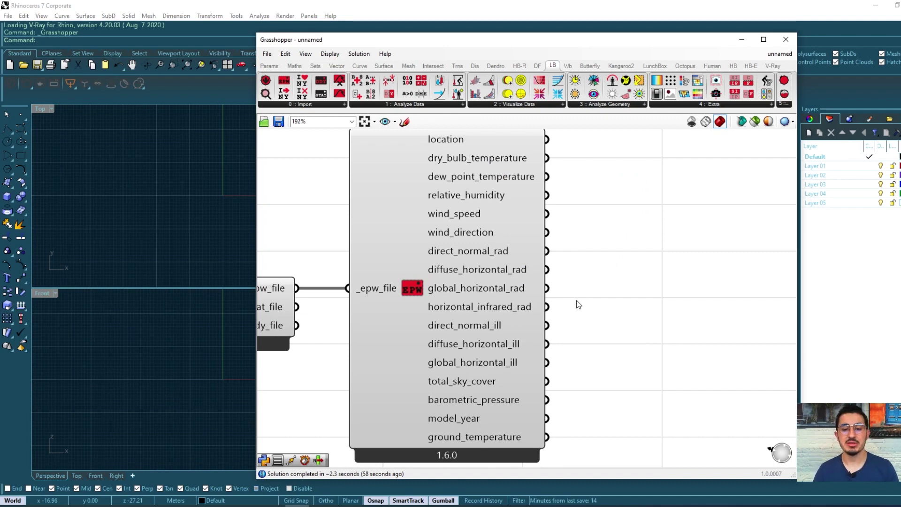
scroll(577, 290, "down", 2)
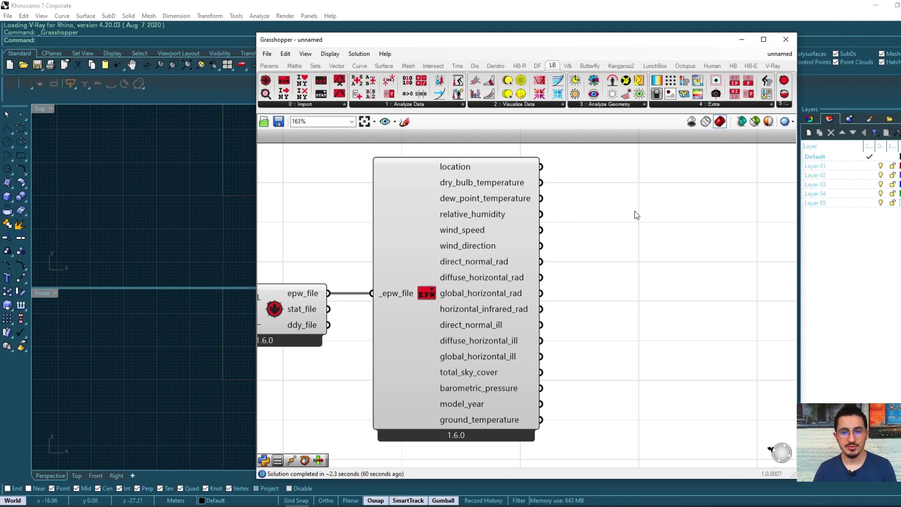
Step: Add a Panel via the 'pan' search, feed it the location output, and widen it
double_click(604, 233)
type("pan")
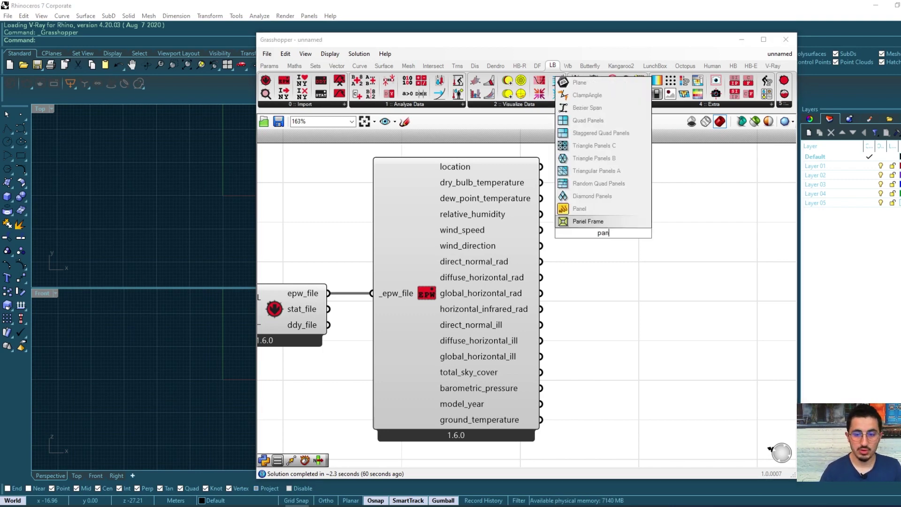
left_click(581, 209)
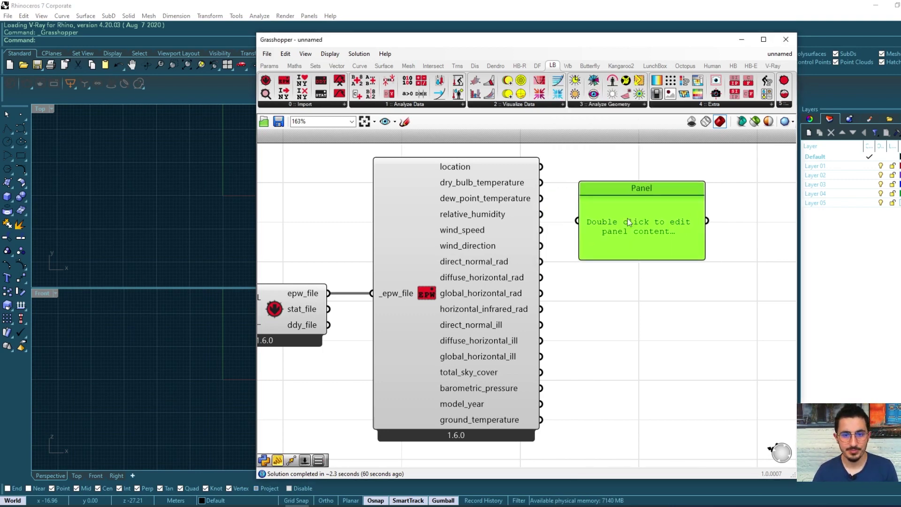
left_click_drag(541, 167, 577, 221)
right_click_drag(696, 277, 632, 264)
left_click_drag(632, 261, 714, 262)
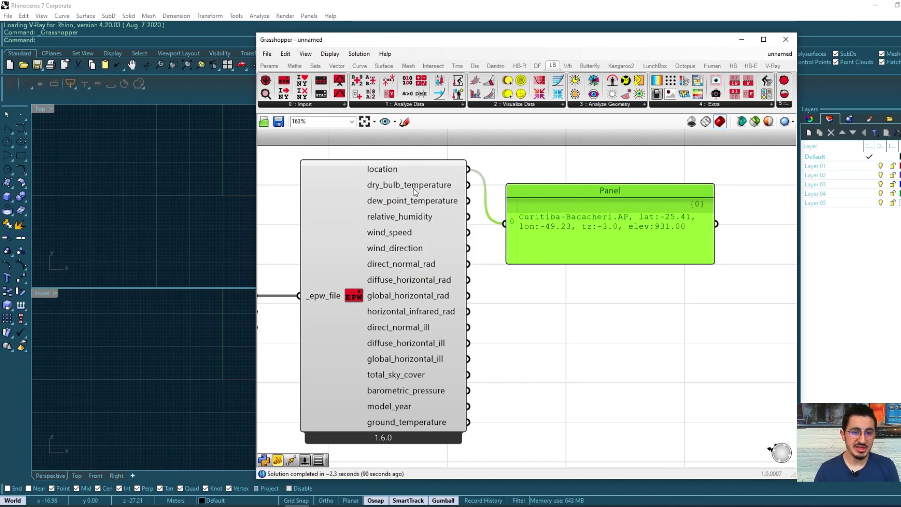
Step: Replace the panel's location wire with dry_bulb_temperature and enlarge the panel to show the 8760-value collection
left_click_drag(468, 185, 520, 223, "shift")
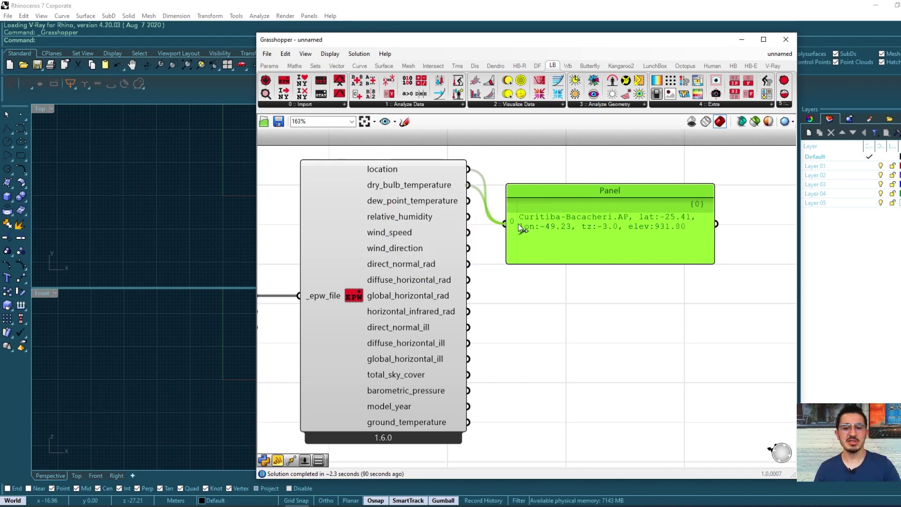
left_click_drag(518, 223, 518, 224)
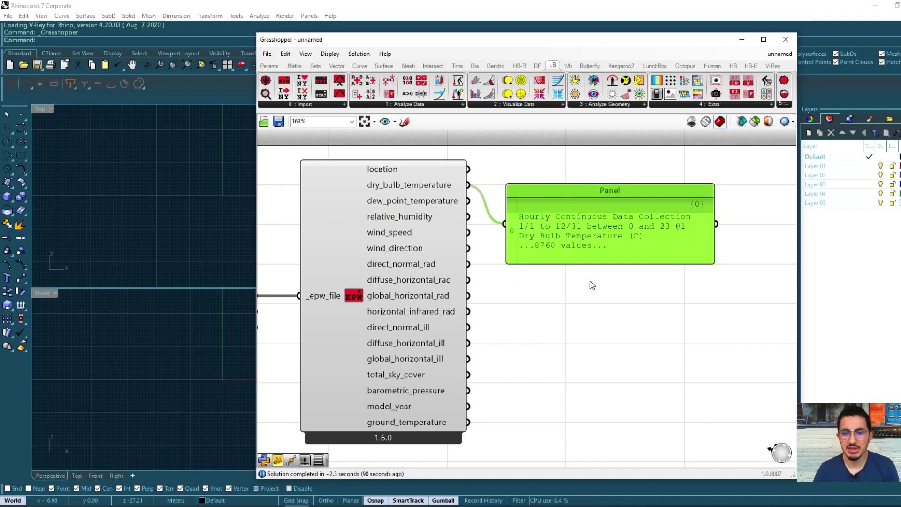
left_click_drag(620, 265, 620, 322)
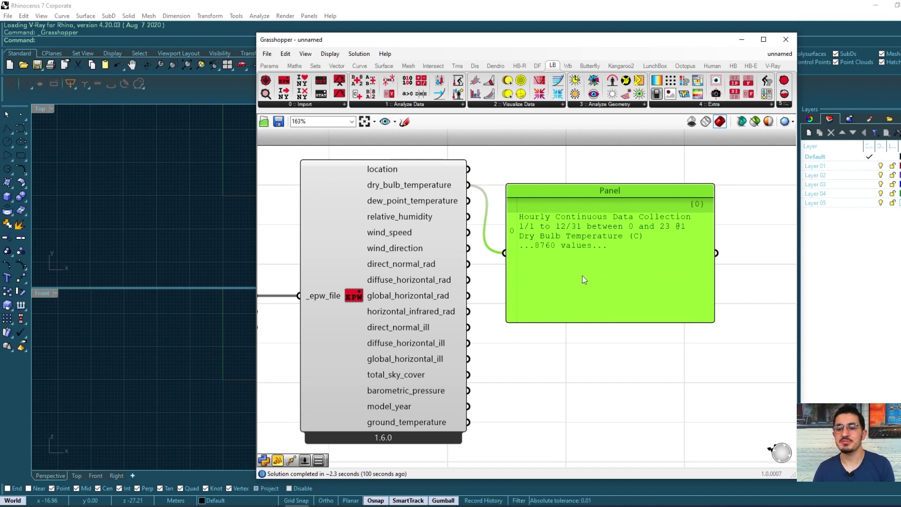
left_click_drag(496, 275, 624, 238)
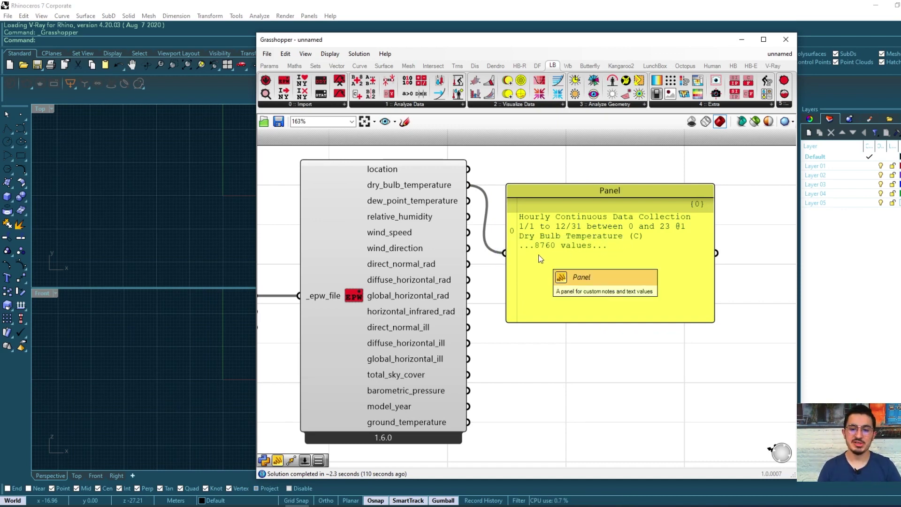
left_click_drag(493, 275, 630, 238)
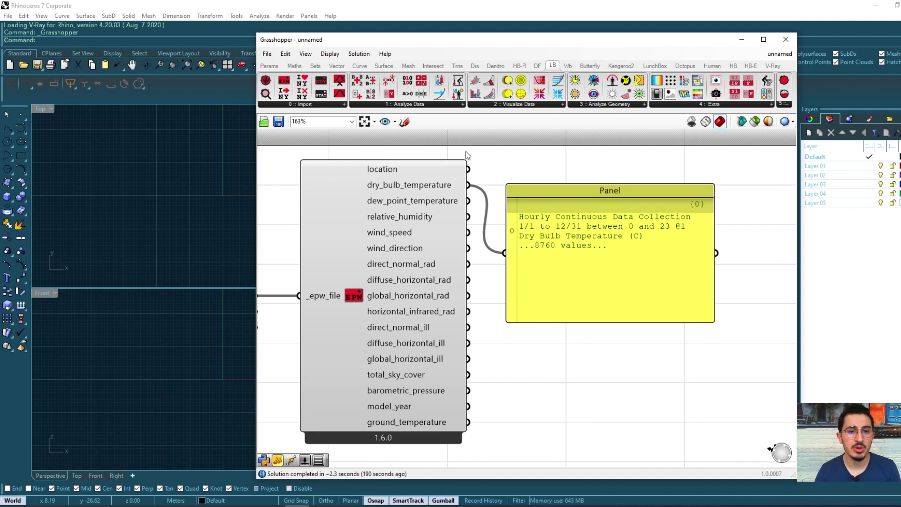
Step: Place a Ladybug Deconstruct Data component below the panel and shift the panel up-right
left_click(416, 104)
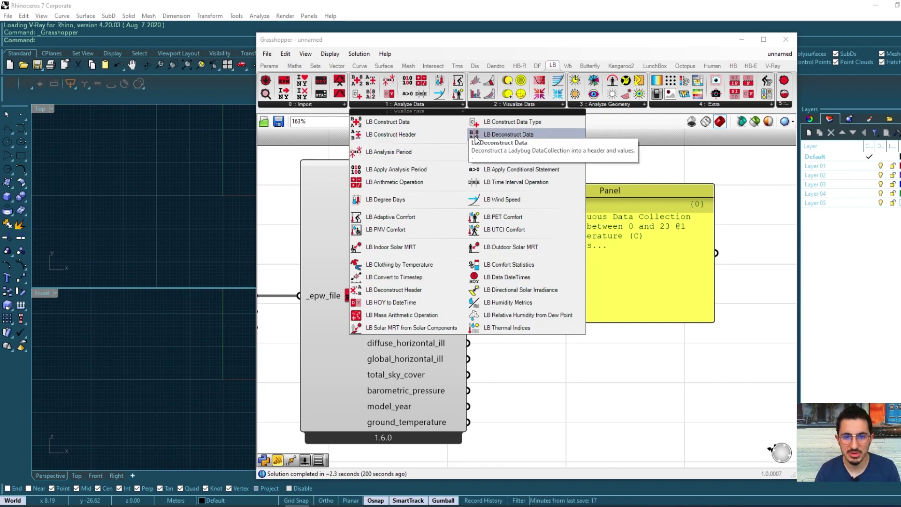
left_click_drag(499, 139, 576, 352)
scroll(576, 352, "up", 2)
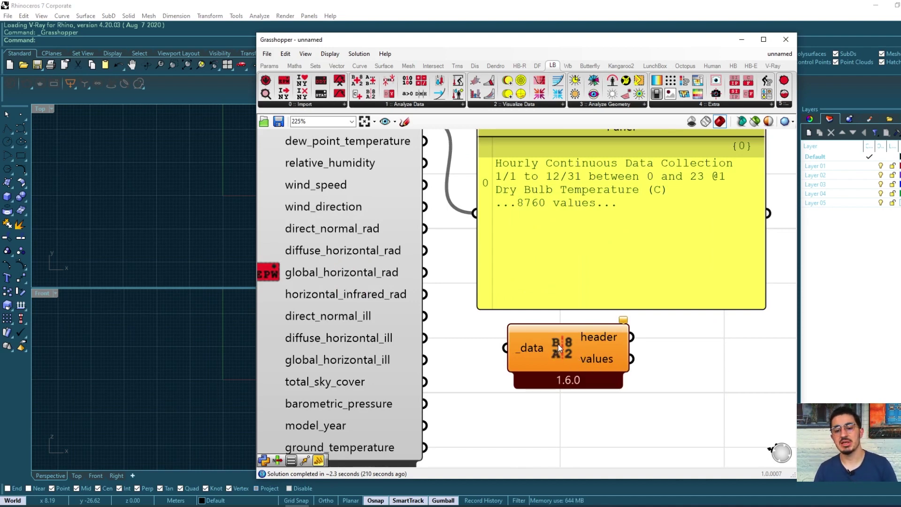
left_click_drag(546, 320, 580, 329)
scroll(389, 374, "down", 3)
left_click_drag(535, 279, 612, 245)
Step: Feed dry_bulb_temperature into _data and its values into the panel, listing values to 8759
left_click_drag(415, 190, 491, 243)
right_click_drag(634, 310, 595, 332)
left_click_drag(562, 279, 627, 277)
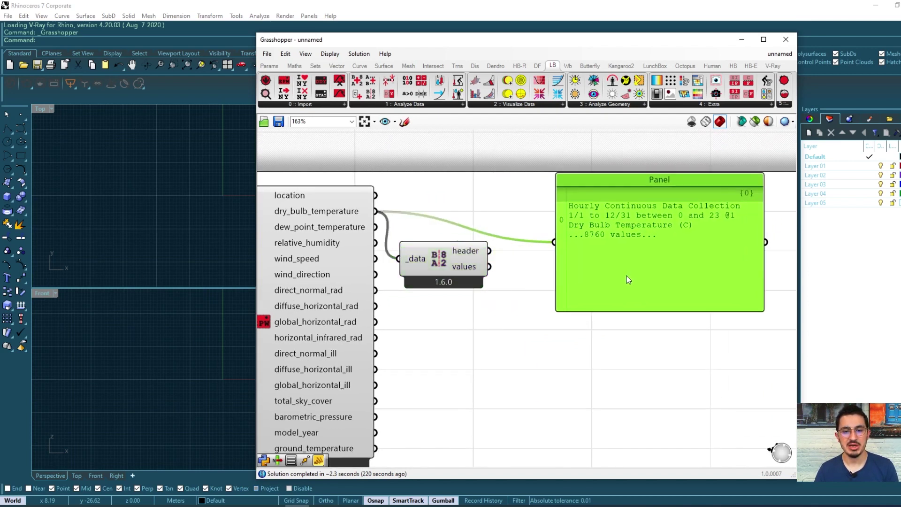
left_click_drag(490, 266, 554, 242)
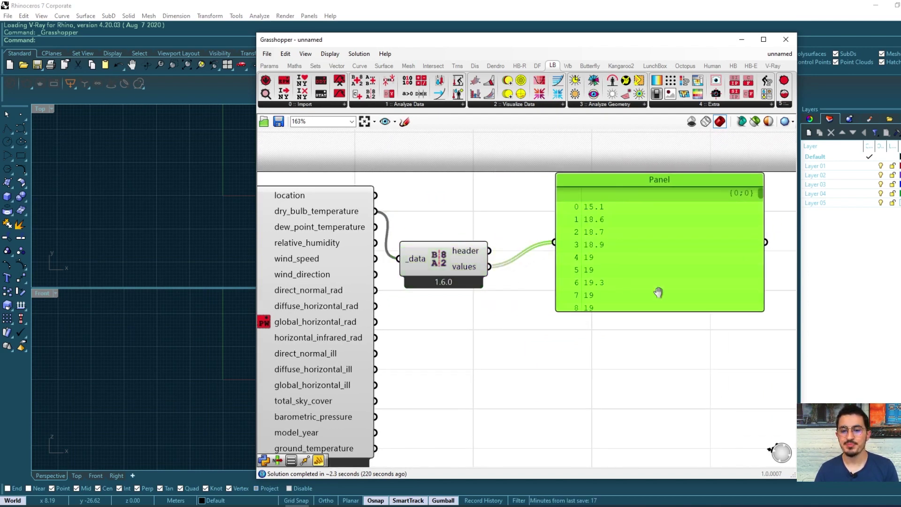
right_click_drag(648, 294, 621, 297)
left_click_drag(626, 281, 647, 307)
right_click_drag(771, 244, 716, 236)
left_click_drag(700, 219, 715, 333)
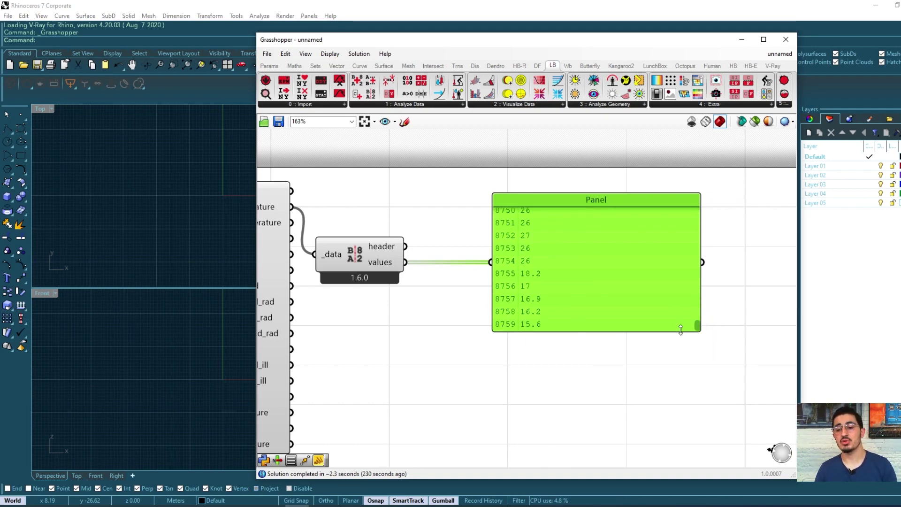
left_click_drag(699, 332, 703, 245)
right_click_drag(520, 270, 584, 273)
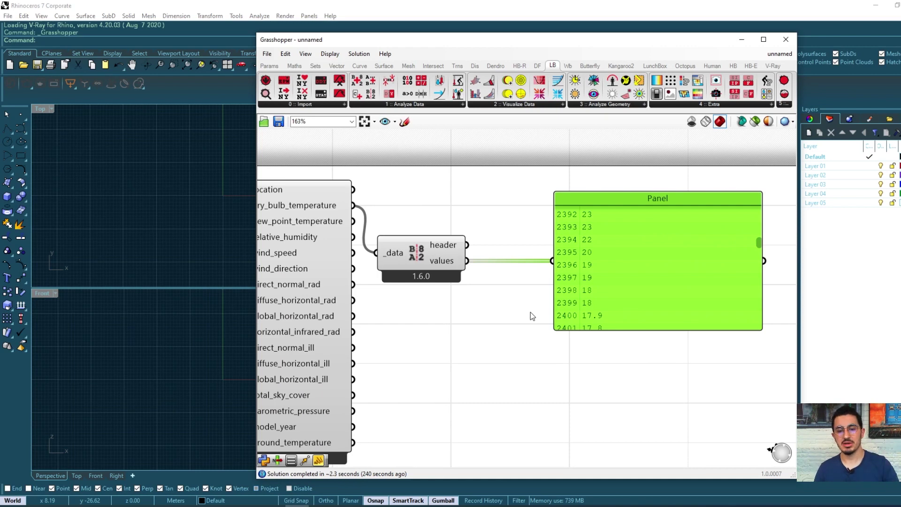
Step: Add an Average component on the values wire, placed below the Deconstruct Data outputs
right_click_drag(485, 308, 515, 313)
double_click(516, 313)
type("average")
key("Return")
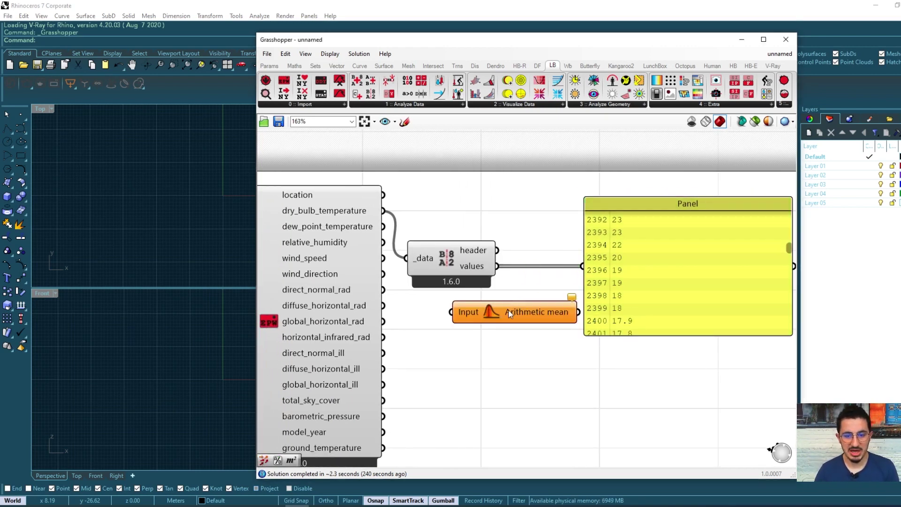
left_click_drag(511, 315, 584, 279)
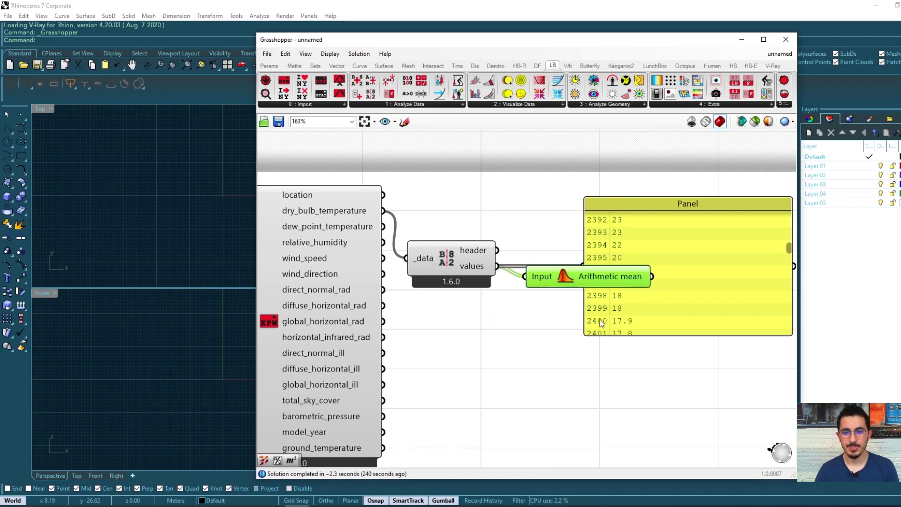
right_click_drag(604, 324, 539, 324)
left_click_drag(498, 277, 429, 328)
Step: Connect the Arithmetic mean output to the panel, showing 17.537591
left_click(563, 306)
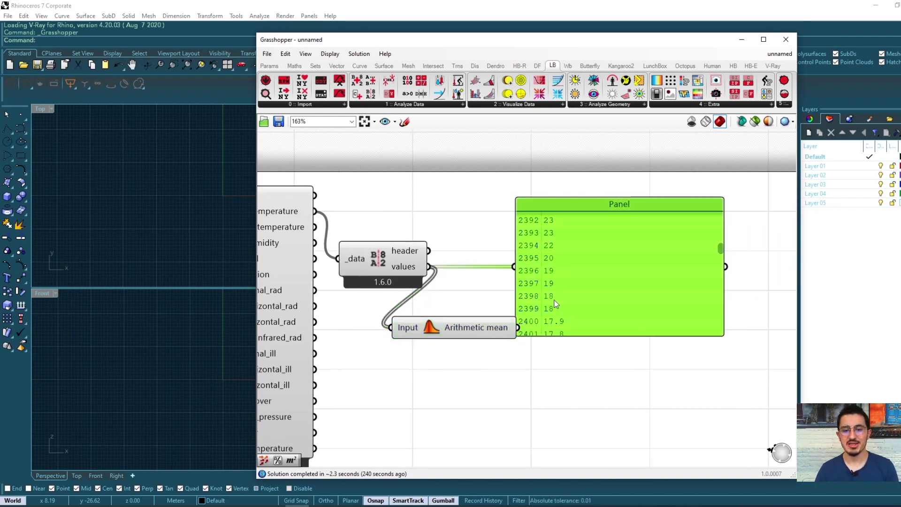
left_click_drag(563, 306, 618, 306)
left_click_drag(518, 327, 576, 264)
left_click_drag(541, 217, 661, 249)
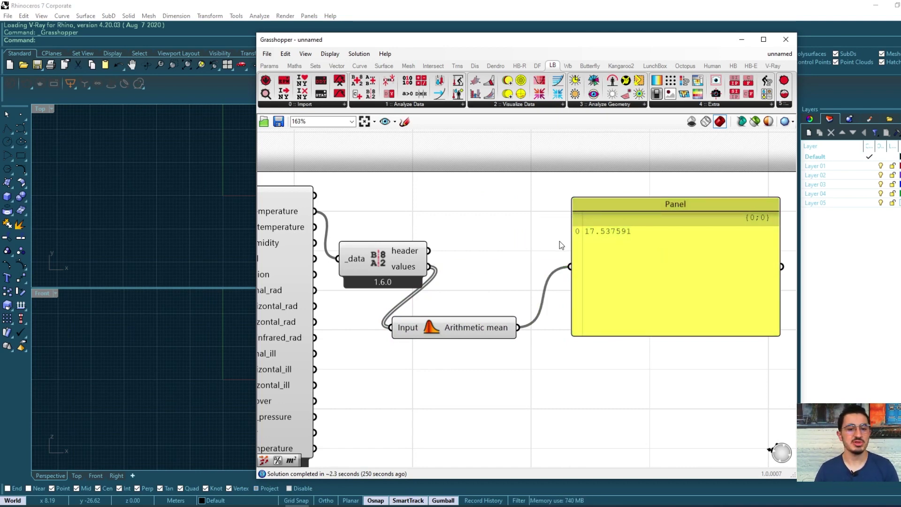
left_click_drag(459, 324, 501, 271)
Step: Swap the Deconstruct Data input to relative_humidity to read its annual mean
left_click(492, 302)
scroll(492, 303, "down", 1)
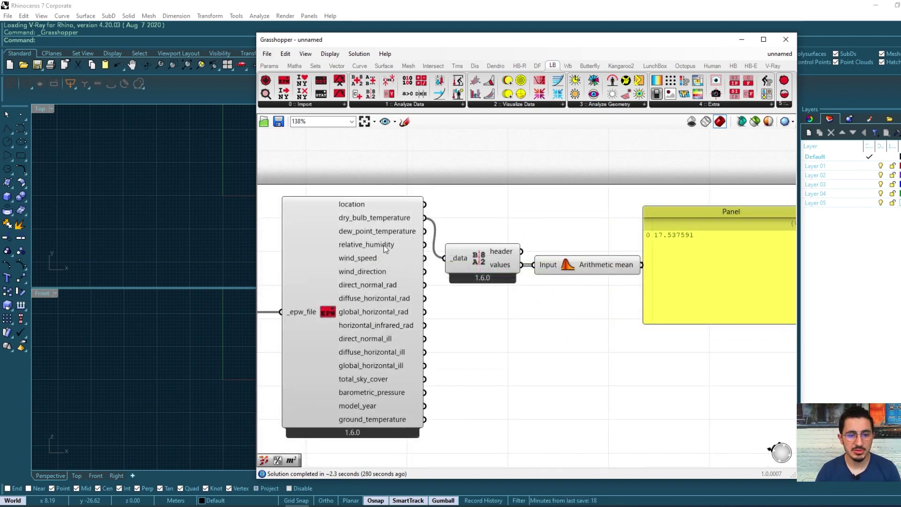
left_click_drag(425, 244, 444, 257)
right_click_drag(587, 291, 568, 292)
right_click_drag(632, 275, 628, 276)
left_click_drag(628, 276, 670, 269)
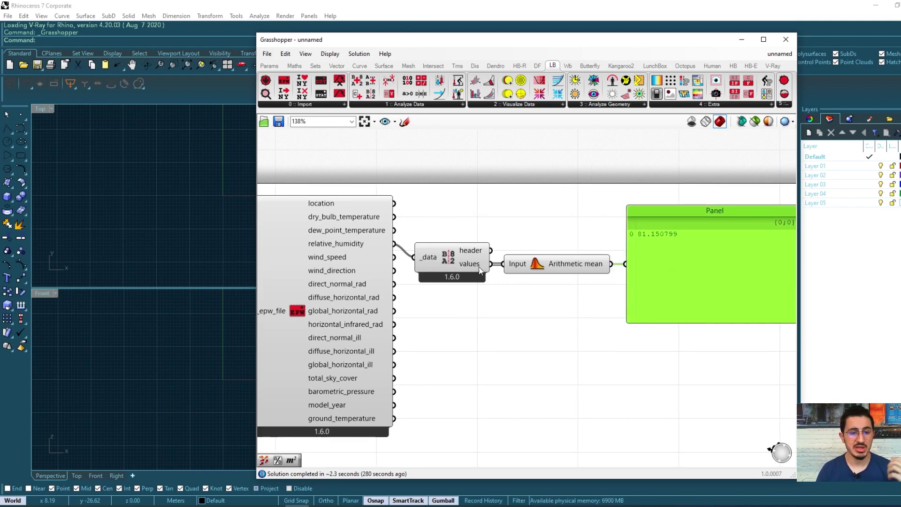
Step: Feed wind_speed instead, show its raw values in the panel, then reconnect the mean
left_click_drag(394, 257, 414, 257)
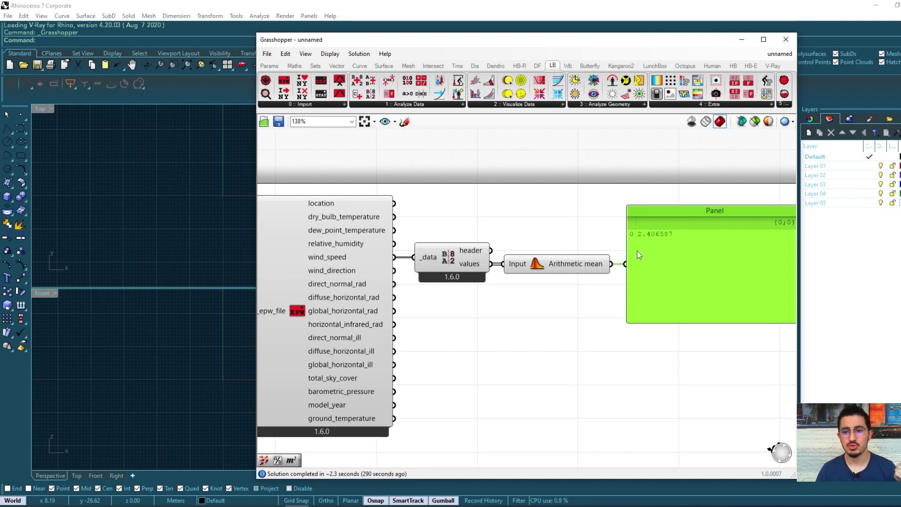
left_click(546, 266)
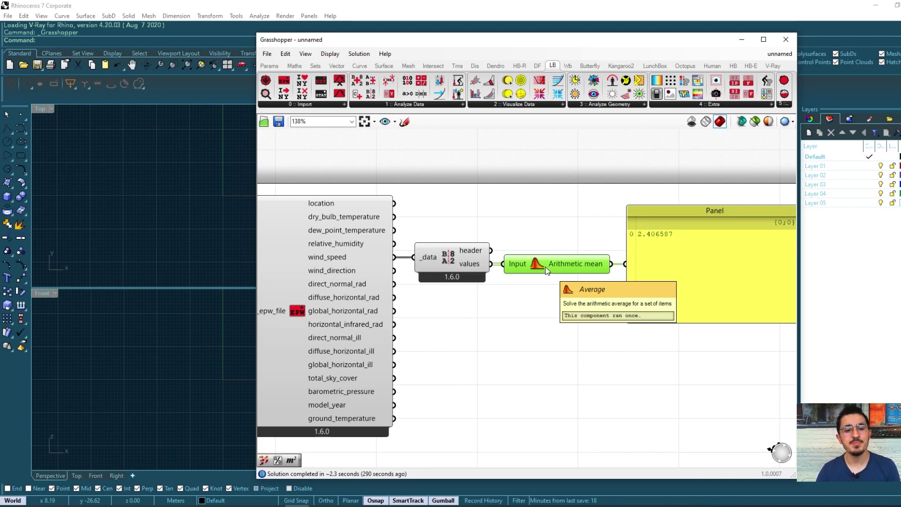
left_click_drag(490, 264, 606, 237)
left_click(469, 266)
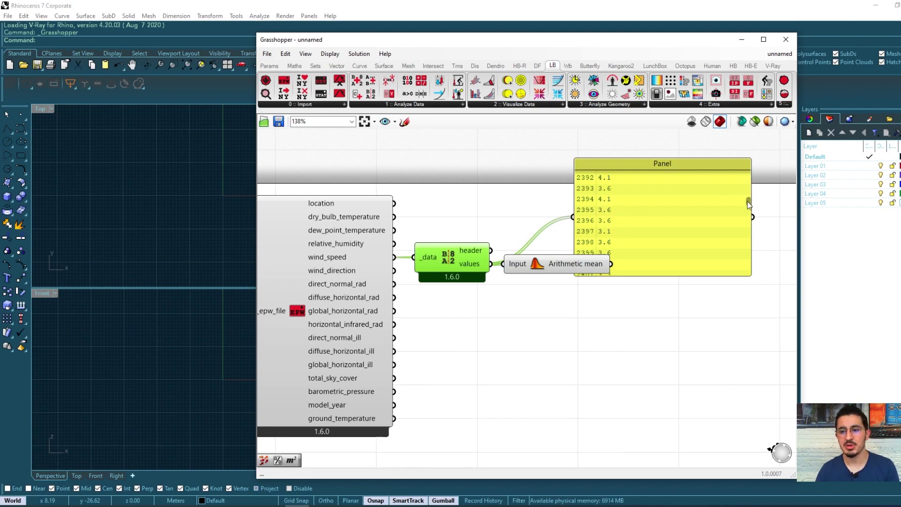
left_click_drag(748, 201, 749, 214)
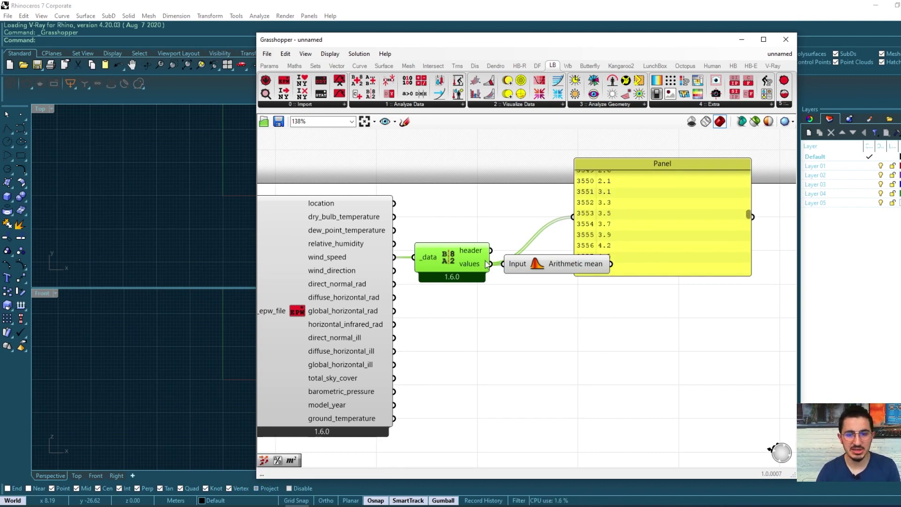
left_click_drag(611, 264, 581, 226)
left_click_drag(662, 229, 725, 268)
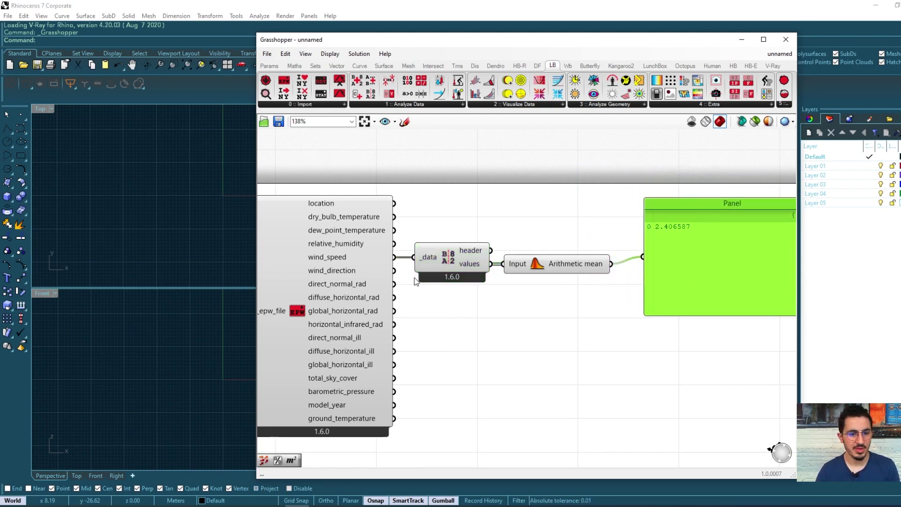
Step: Switch the input to wind_direction, then diffuse_horizontal_rad, giving a mean of 153.156049
left_click_drag(394, 270, 413, 257)
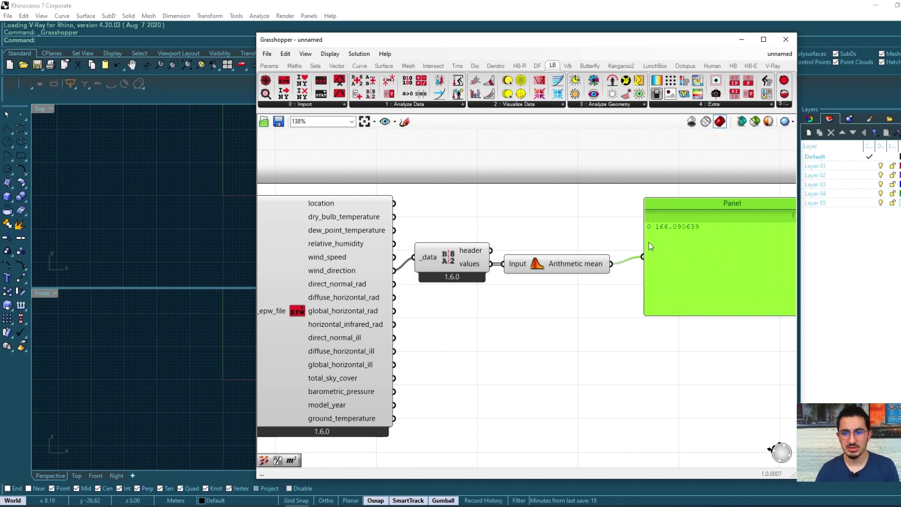
left_click_drag(629, 227, 705, 244)
left_click_drag(394, 297, 413, 257)
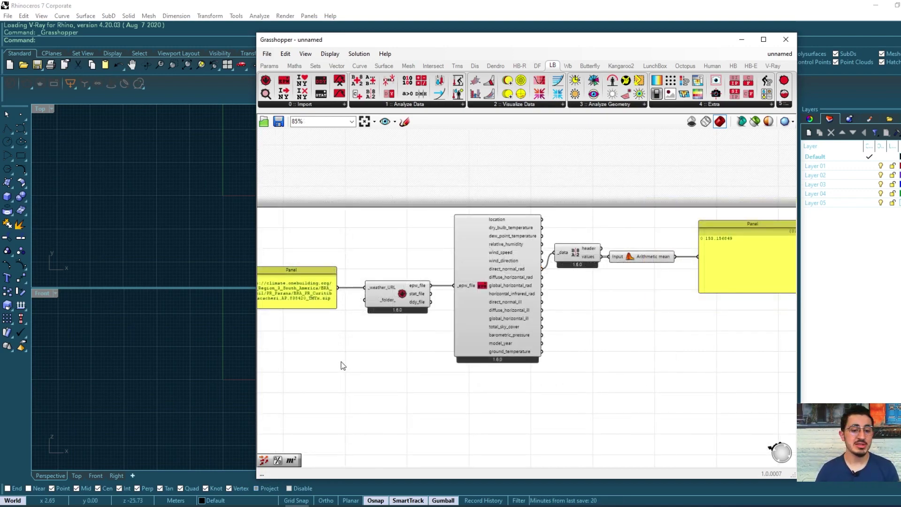
left_click_drag(341, 346, 315, 245)
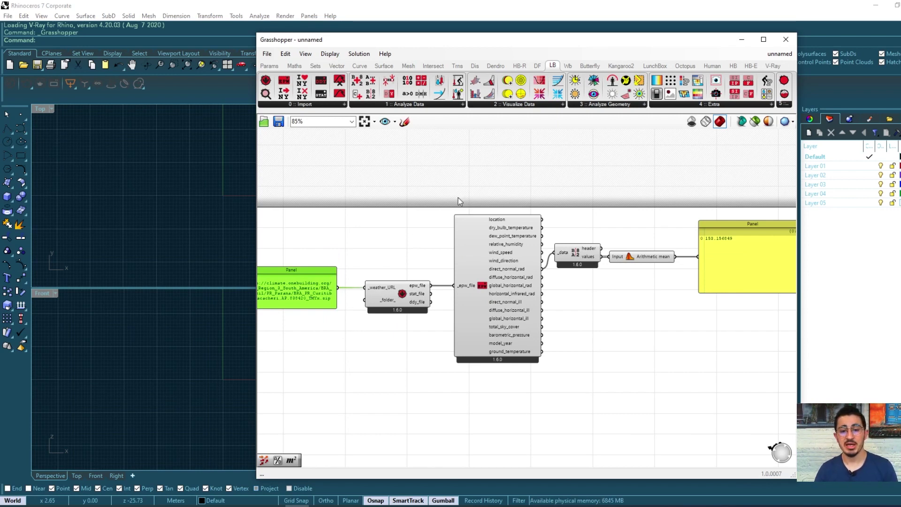
left_click_drag(466, 182, 552, 407)
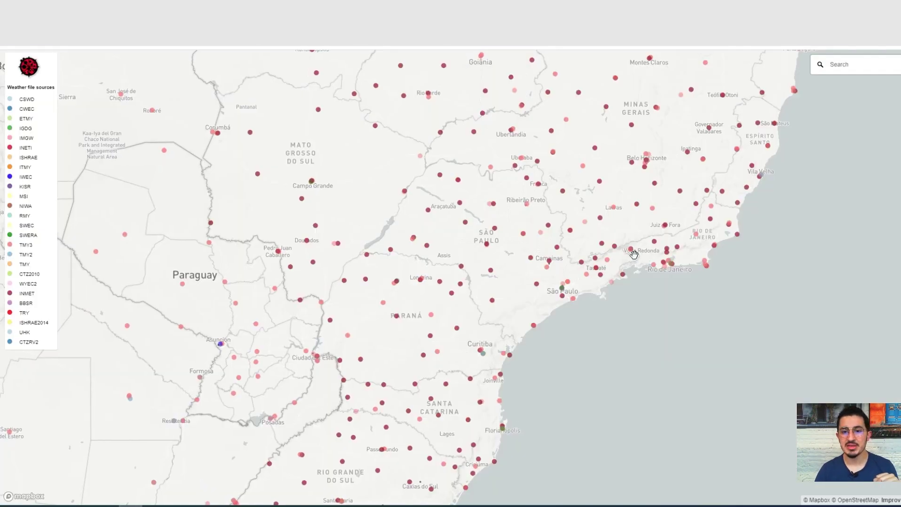
Step: Zoom and pan the EPW Map over Africa, Europe and Asia, then go to Climate.OneBuilding.Org
scroll(634, 254, "down", 5)
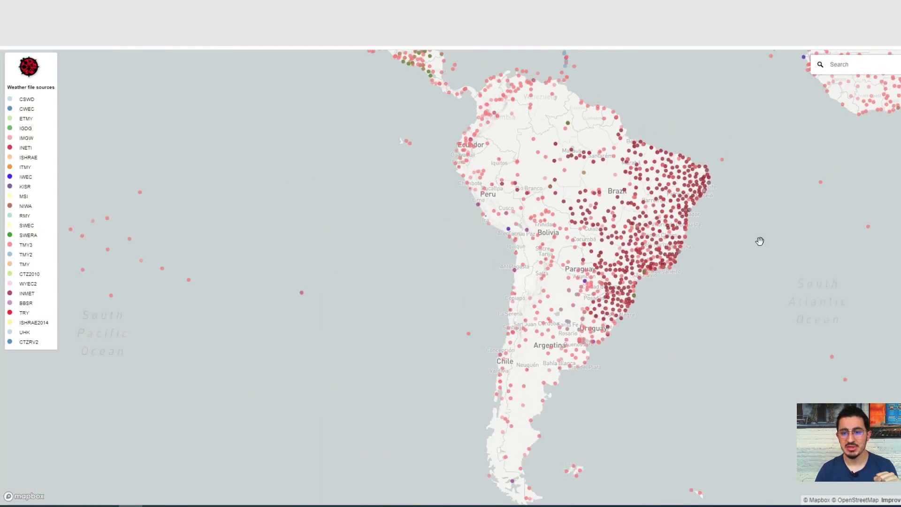
left_click_drag(761, 242, 503, 269)
scroll(502, 269, "down", 2)
left_click_drag(595, 226, 474, 272)
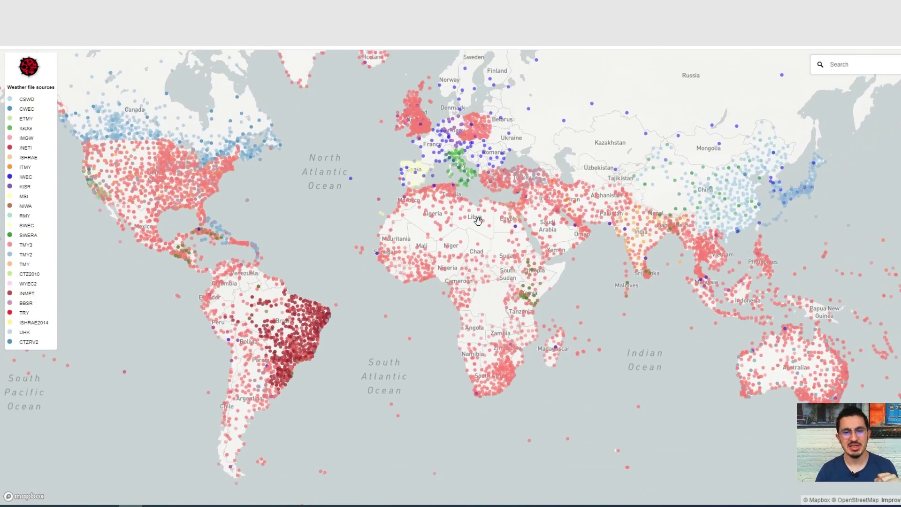
scroll(493, 214, "up", 1)
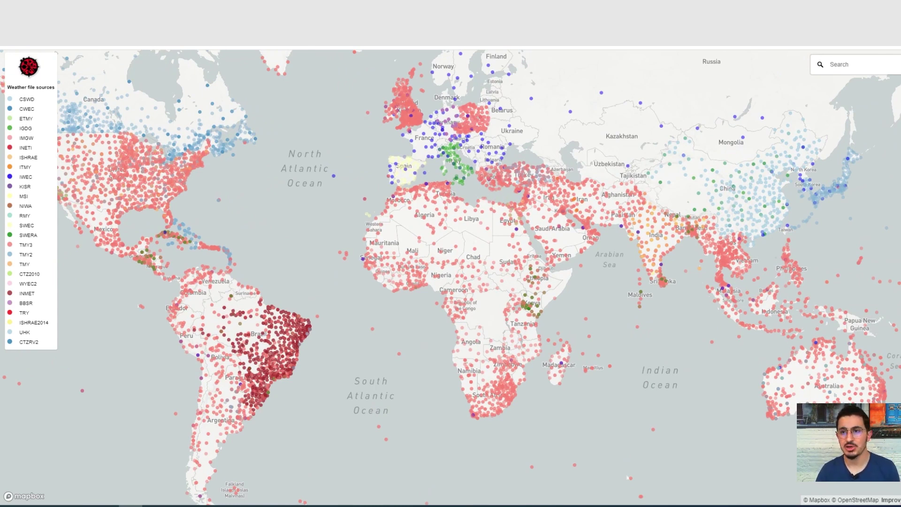
key("ctrl+Tab")
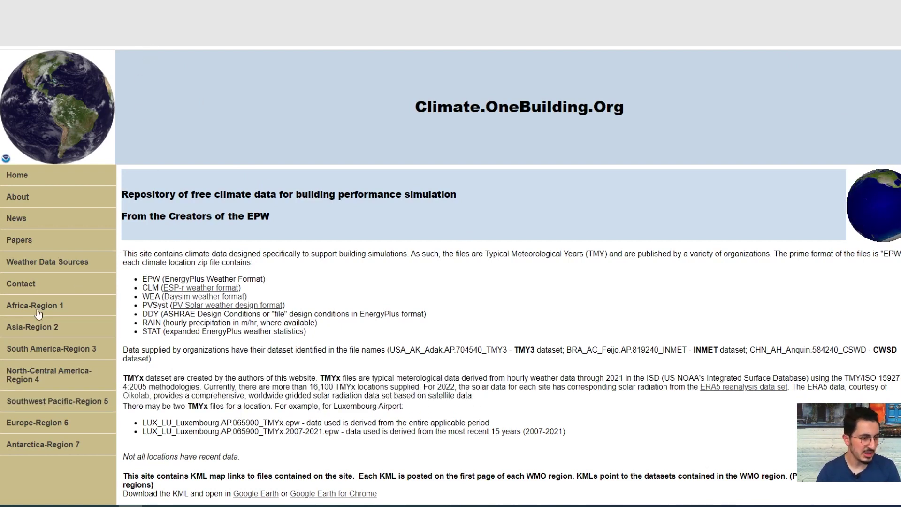
Step: Open the South America-Region 3 page on Climate.OneBuilding.Org
scroll(35, 332, "down", 1)
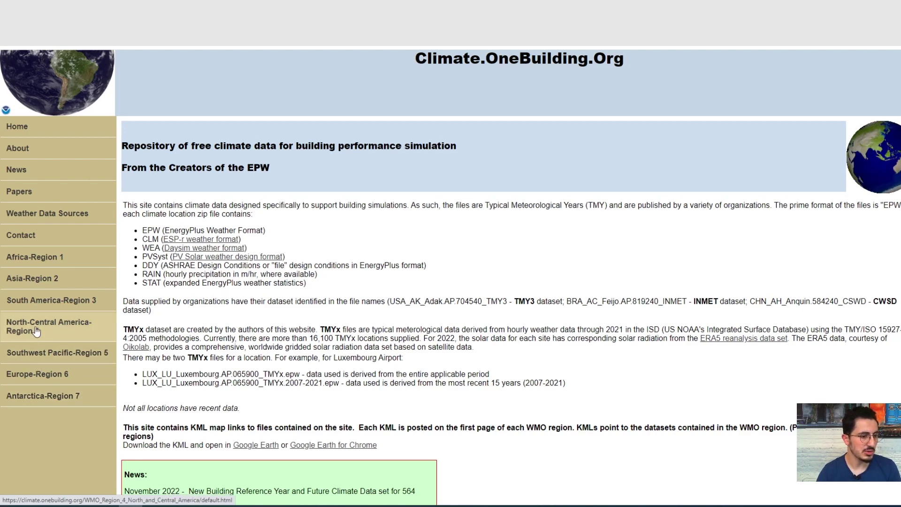
left_click(49, 301)
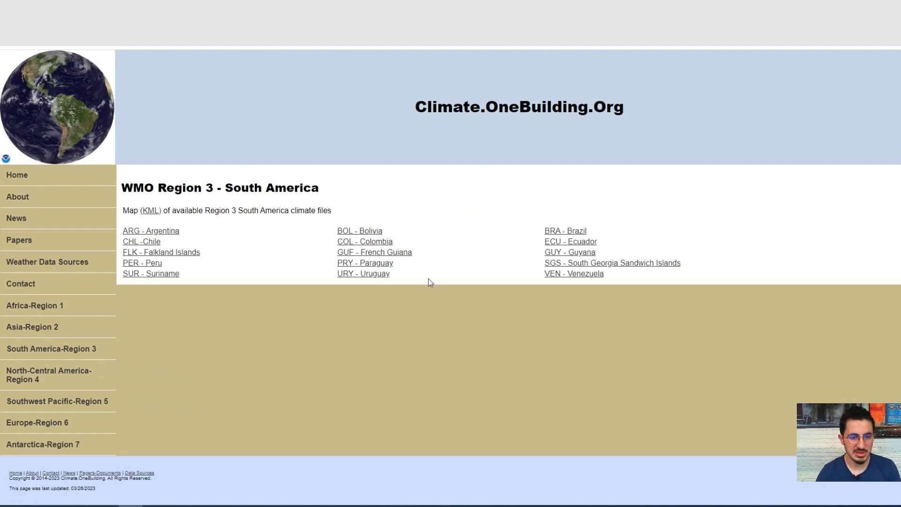
Step: Open Brazil's climate file listing and jump to the PR_Parana section
left_click(574, 231)
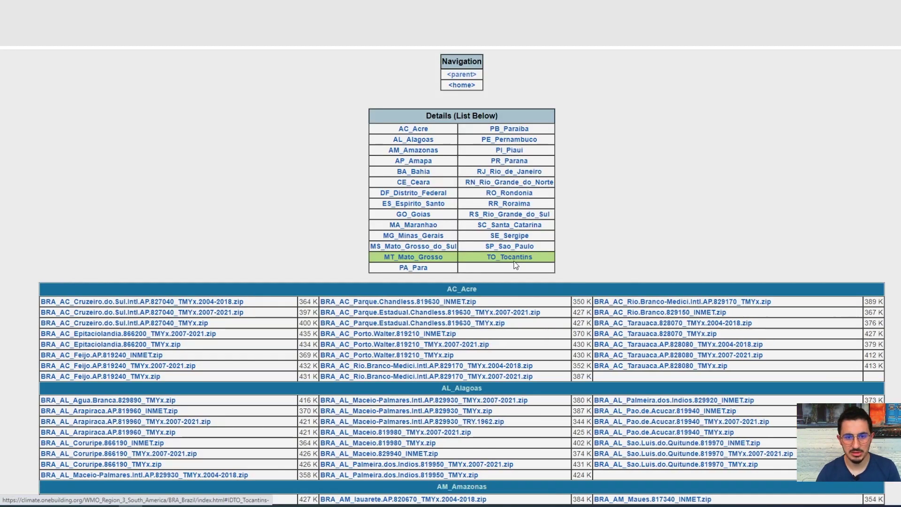
scroll(632, 221, "down", 10)
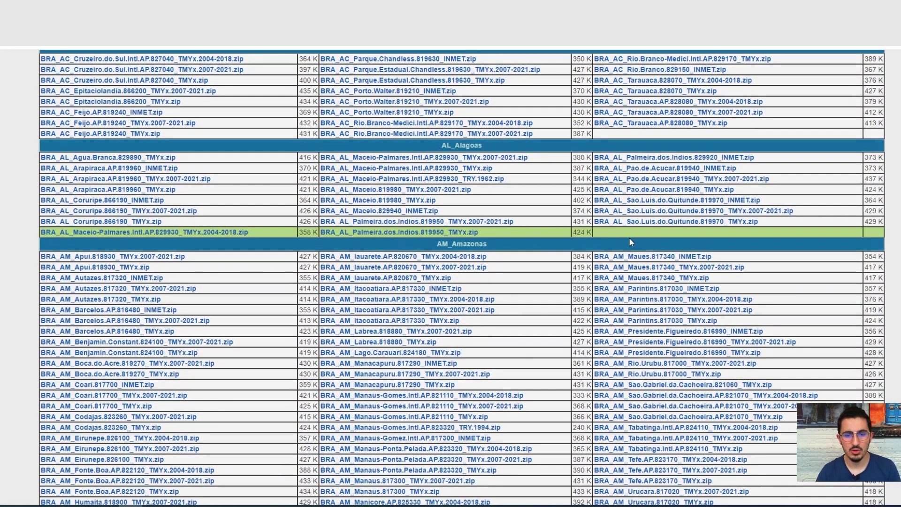
scroll(627, 245, "down", 15)
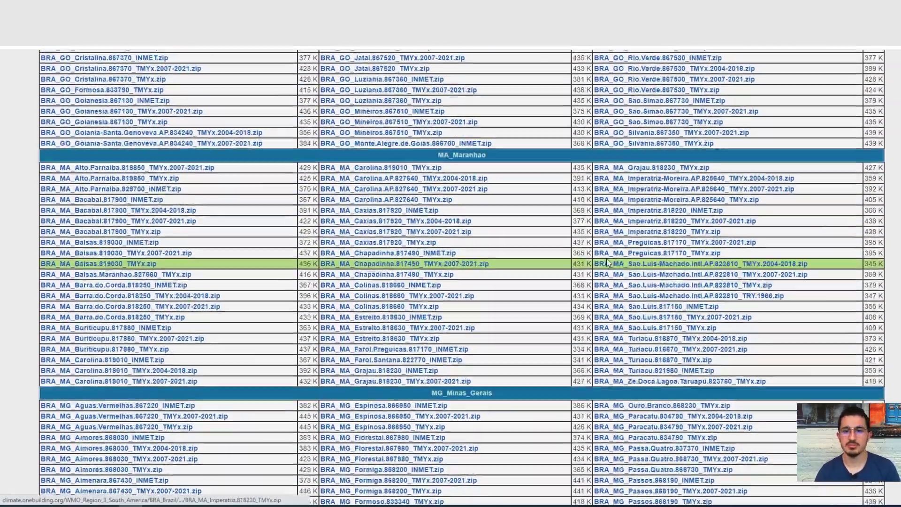
scroll(606, 264, "down", 8)
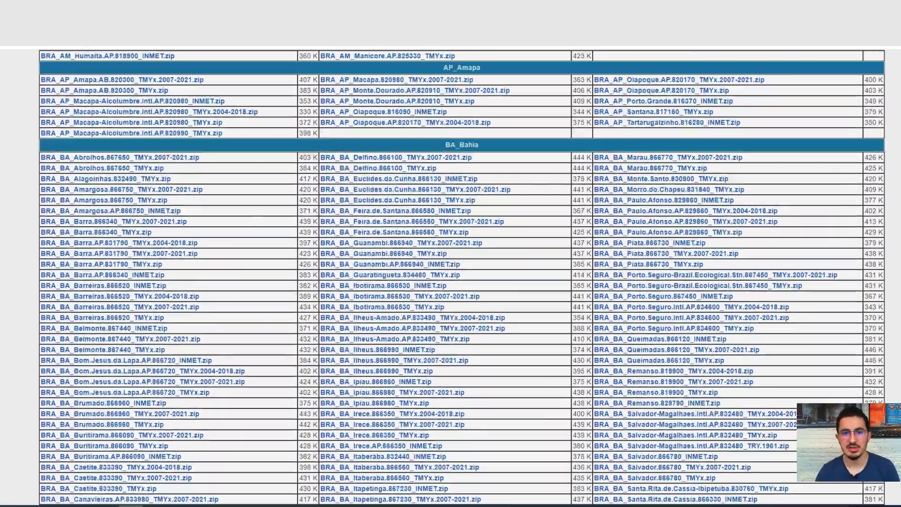
key("Home")
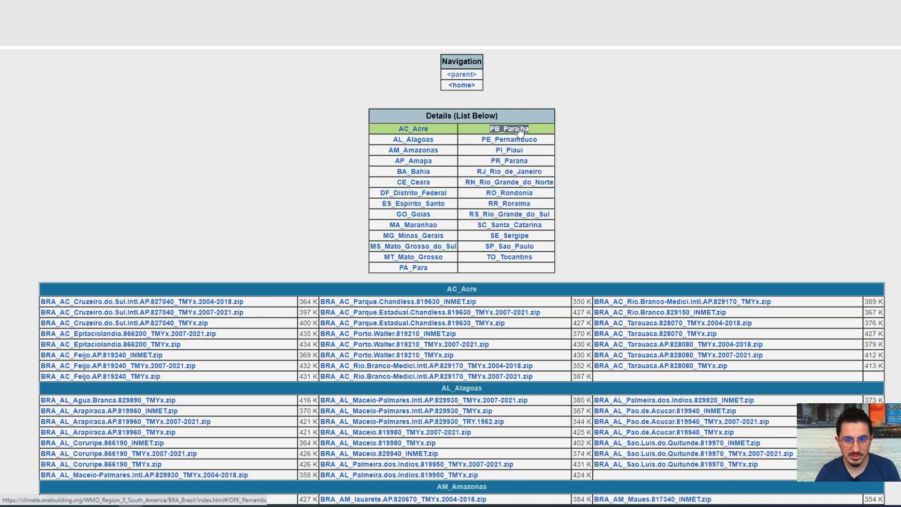
double_click(514, 162)
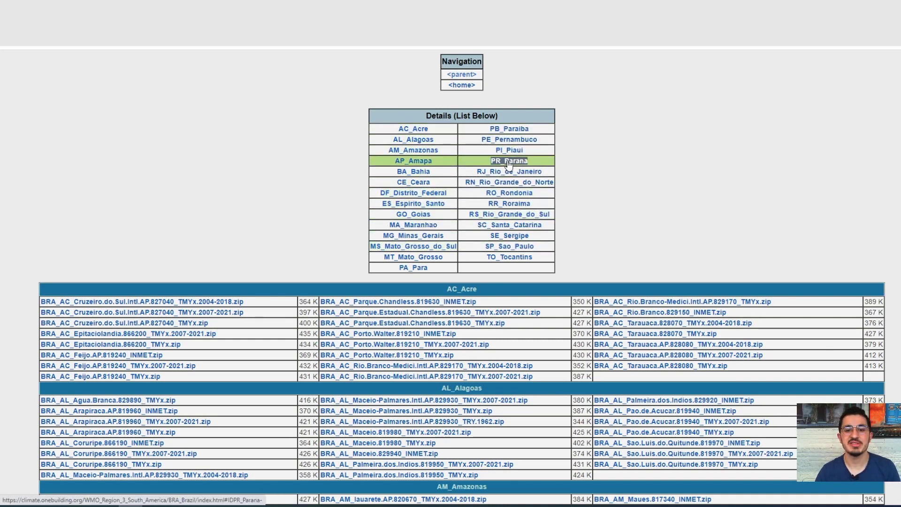
left_click(509, 162)
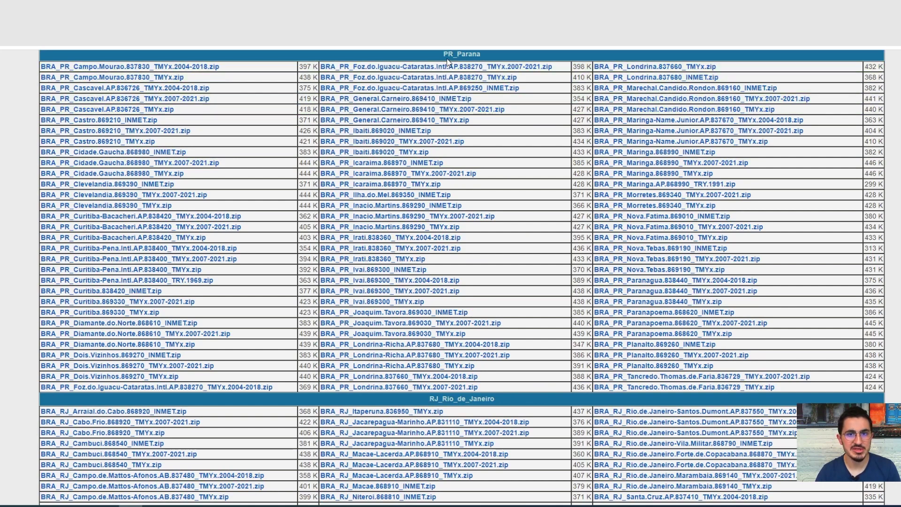
Step: Compare the Curitiba files and download BRA_PR_Curitiba-Bacacheri.AP.838420_TMYx.2007-2021.zip
left_click(80, 245)
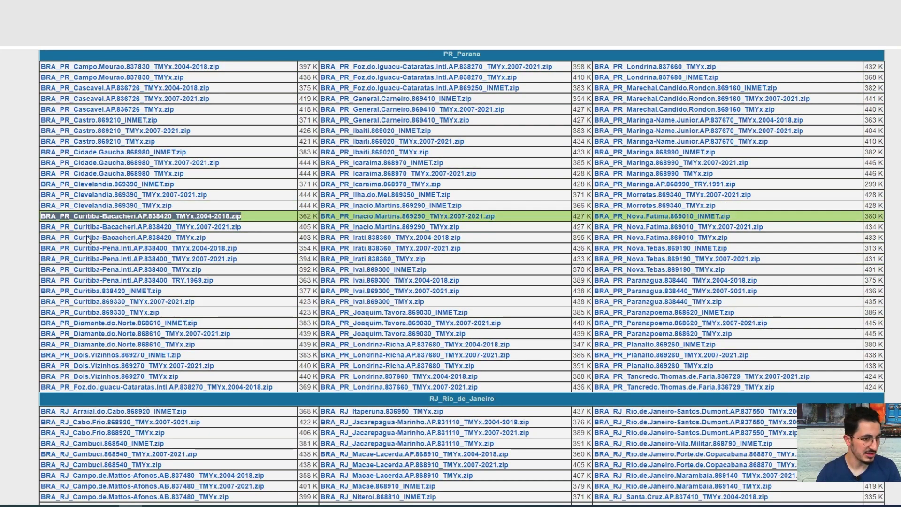
triple_click(85, 215)
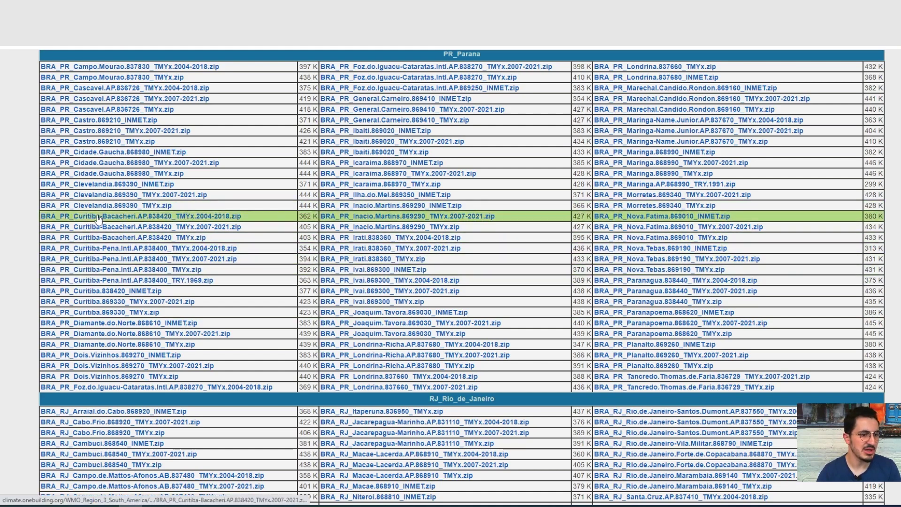
triple_click(222, 230)
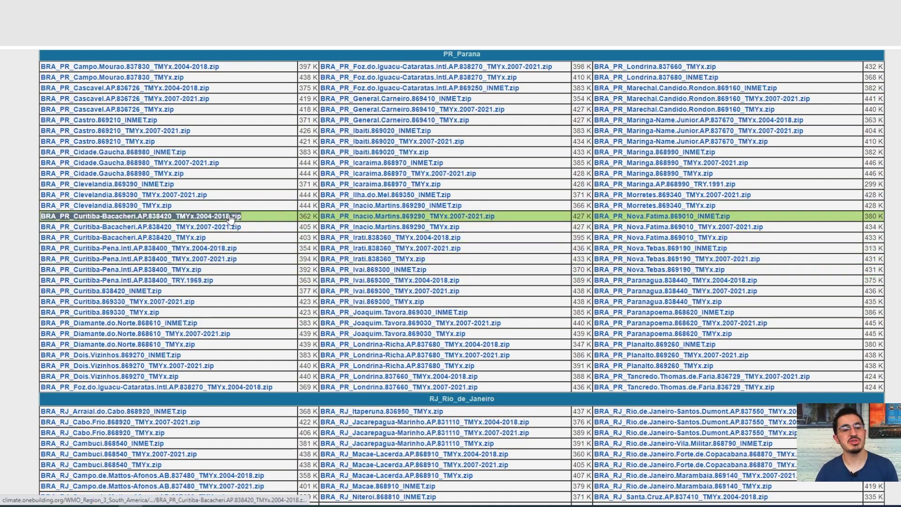
triple_click(225, 217)
triple_click(222, 229)
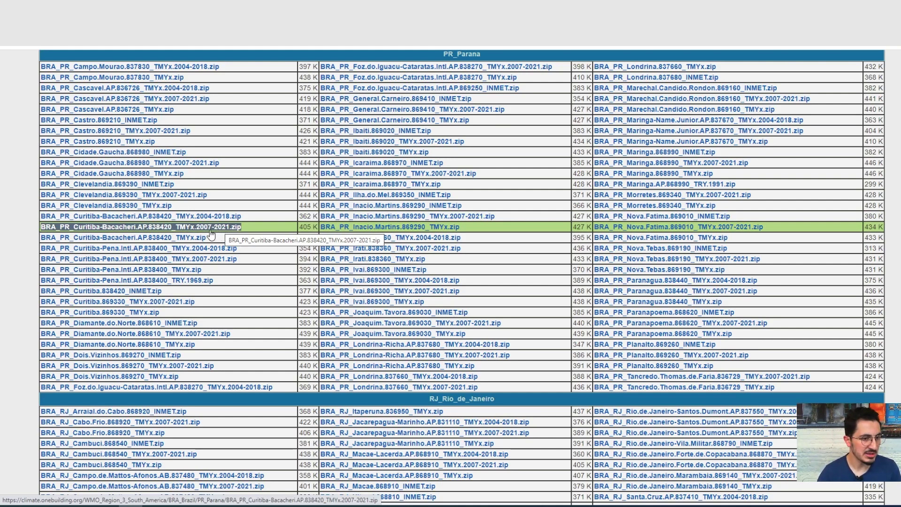
left_click(129, 230)
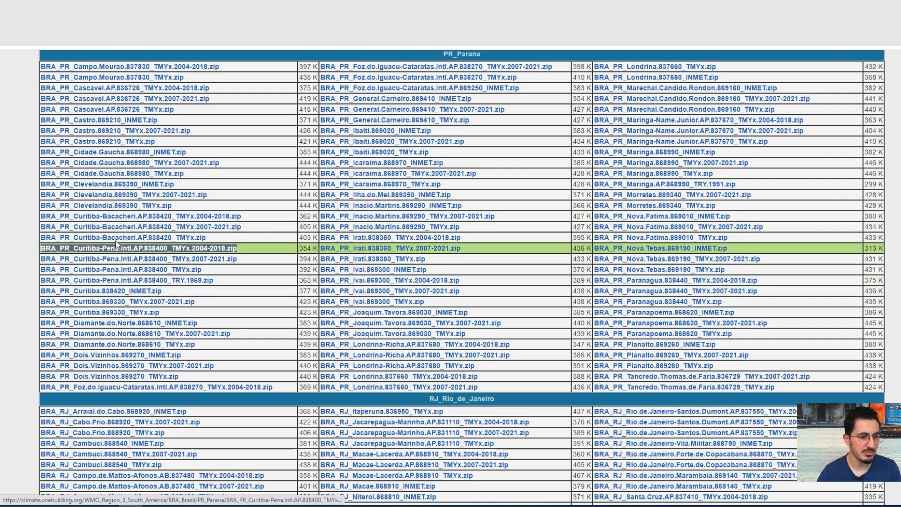
triple_click(117, 230)
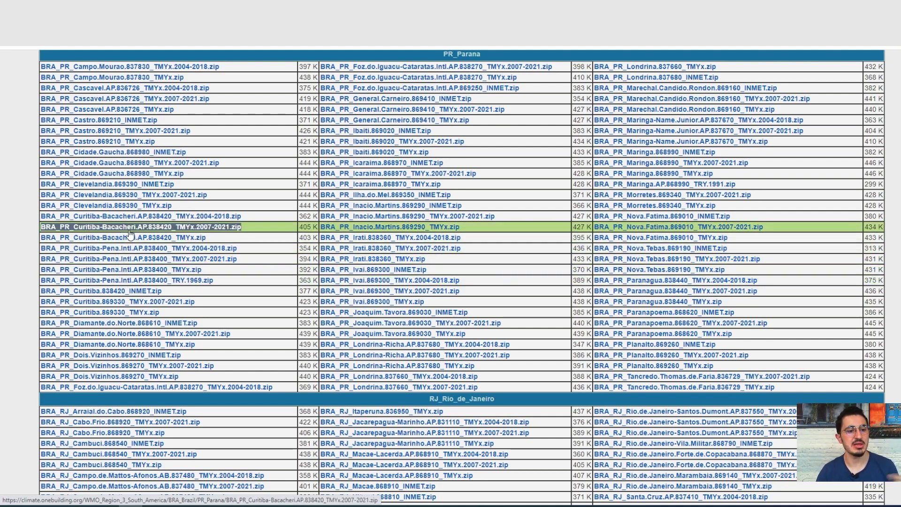
triple_click(119, 281)
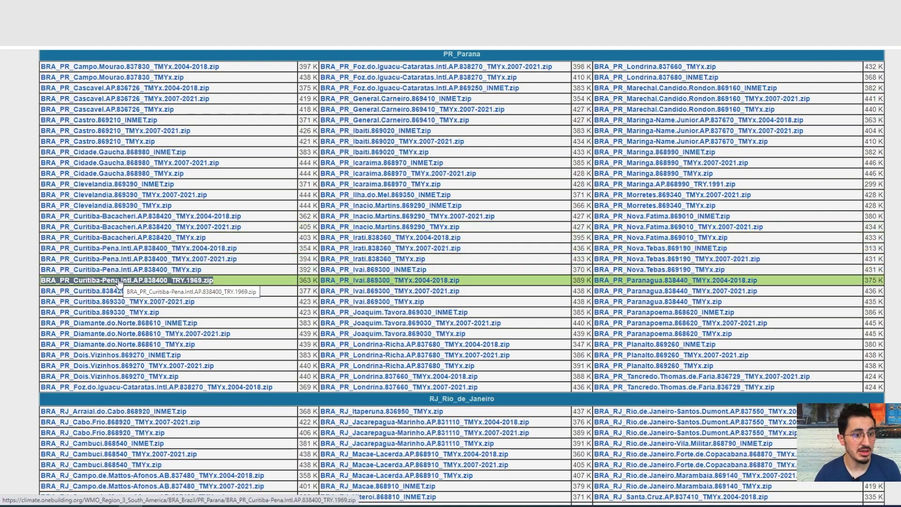
triple_click(141, 230)
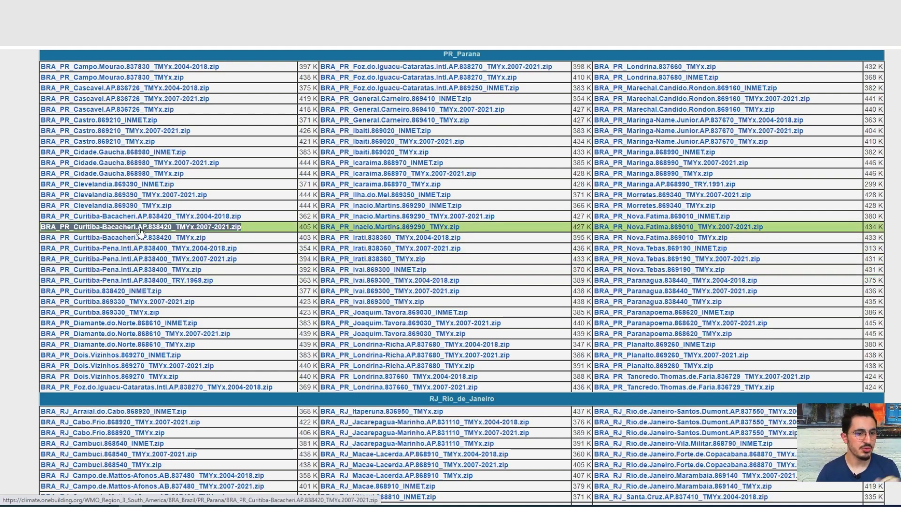
left_click(141, 230)
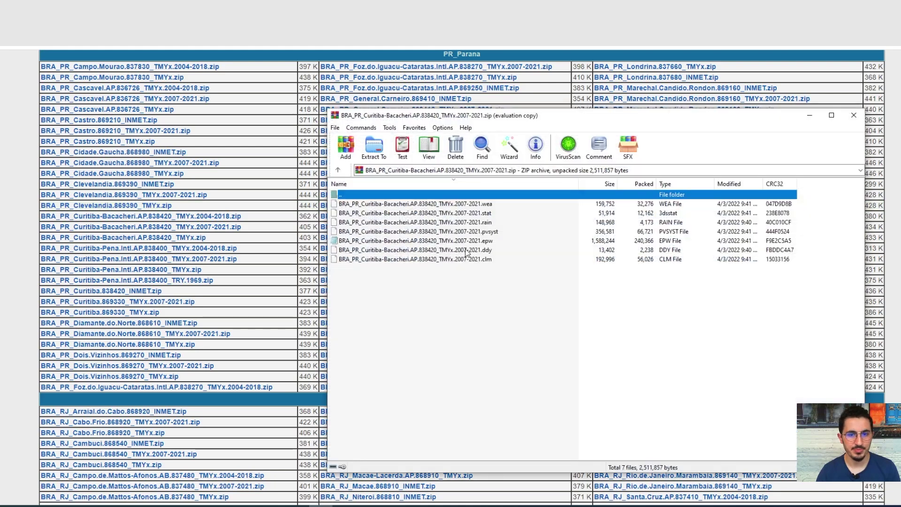
Step: Dismiss the WinRAR licence reminder and select the .epw file in the Curitiba-Bacacheri archive
left_click(417, 207)
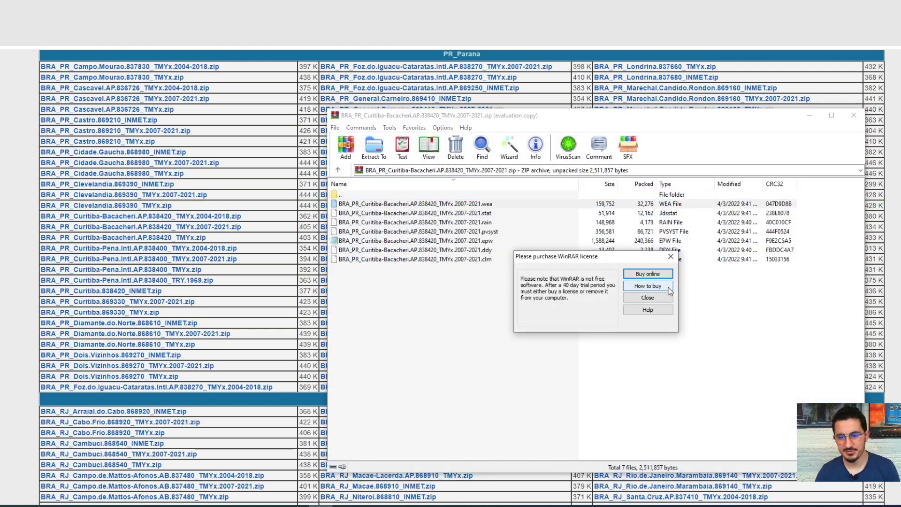
left_click(650, 287)
left_click(442, 242)
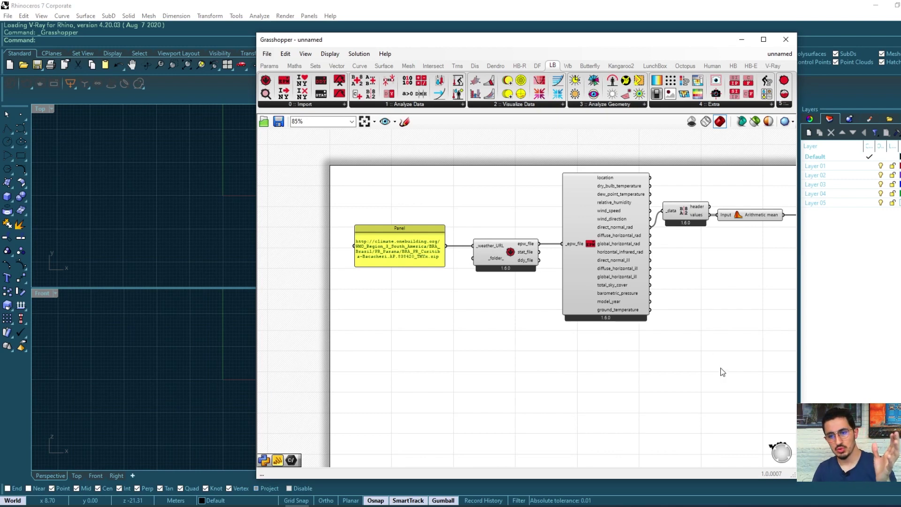
Step: Rearrange the canvas and place a File Path parameter below the weather components via a 'file' search
left_click_drag(723, 368, 620, 213)
right_click_drag(635, 288, 593, 296)
left_click_drag(421, 329, 395, 267)
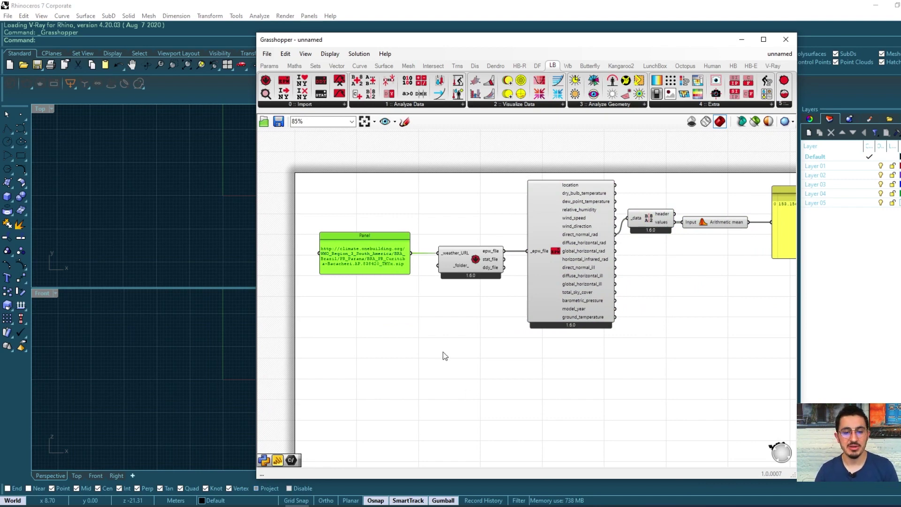
double_click(436, 335)
type("file")
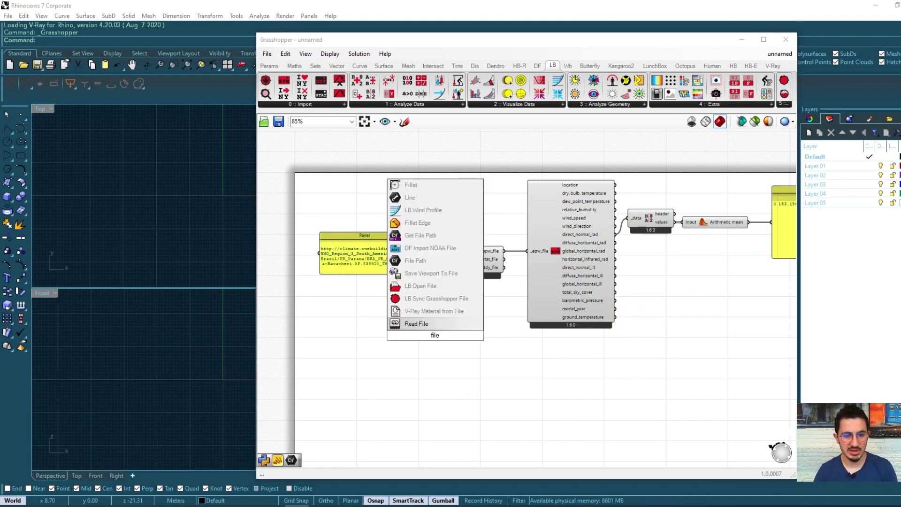
left_click(416, 261)
right_click(430, 339)
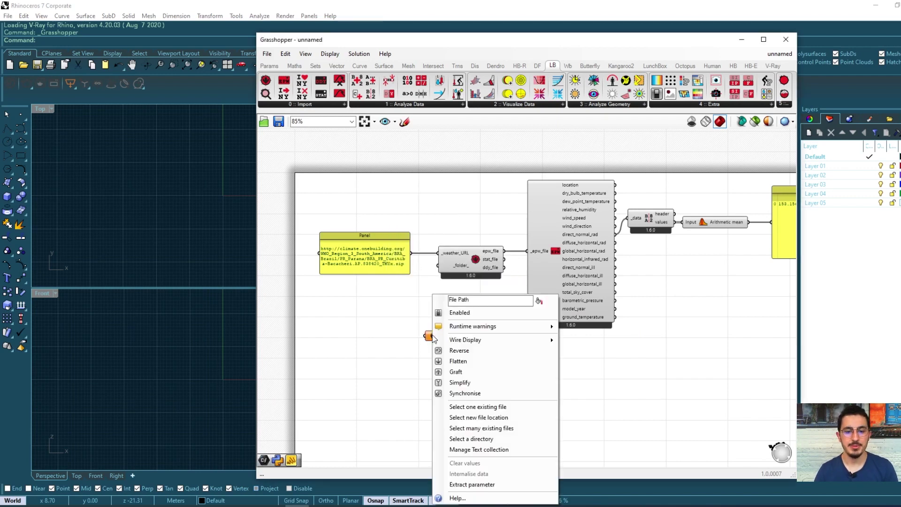
Step: Set the File Path to the Curitiba-Bacacheri TMYx.2007-2021 EPW from Downloads and move it lower
left_click(494, 407)
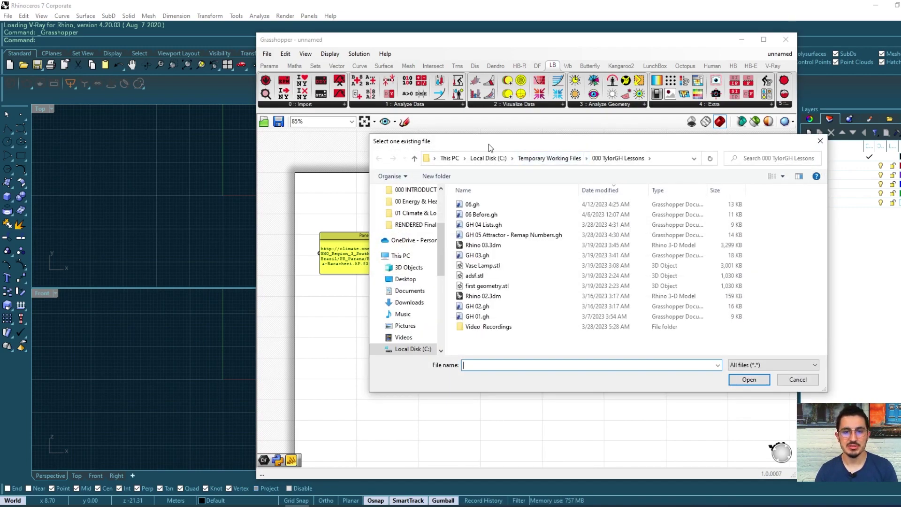
left_click_drag(489, 147, 416, 131)
type("C:\\Users\\user\\Downloads\\BRA_PR_Curitiba-Bacacheri.AP.838420_TMYx.2007-2021")
key("Return")
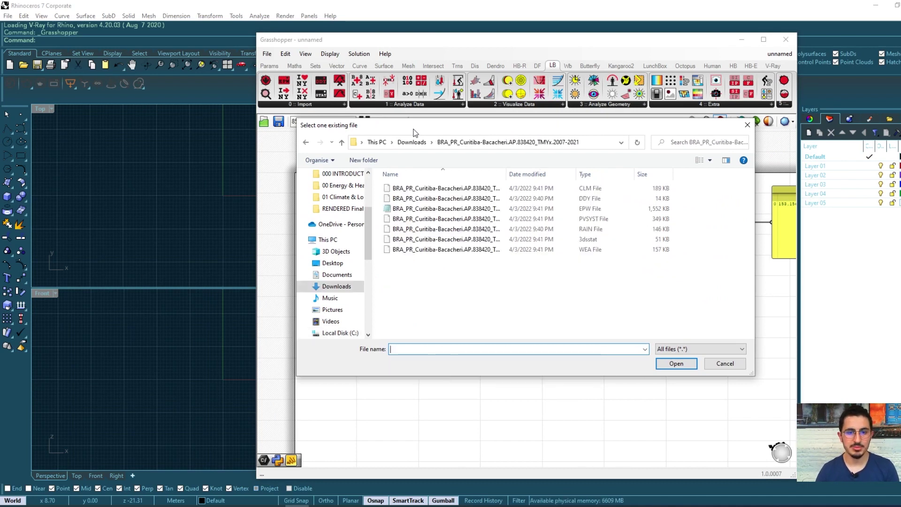
left_click_drag(507, 173, 571, 174)
left_click(514, 212)
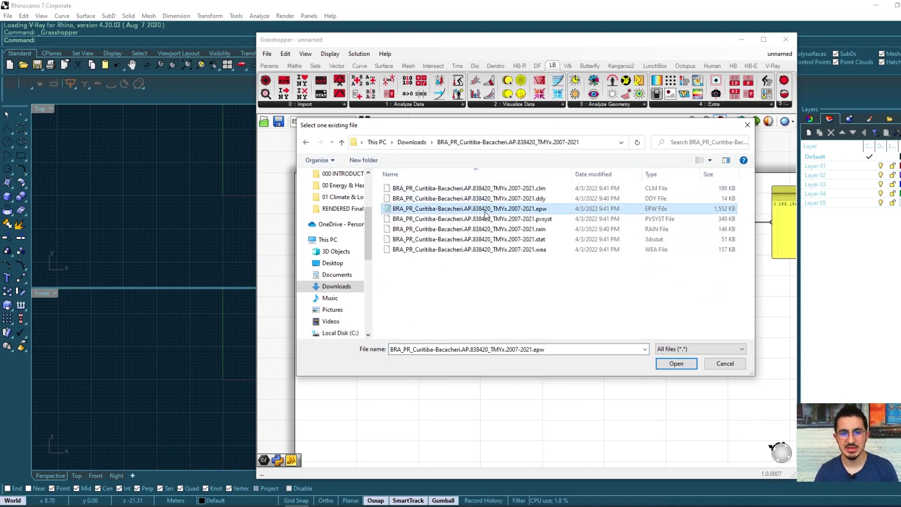
left_click(678, 365)
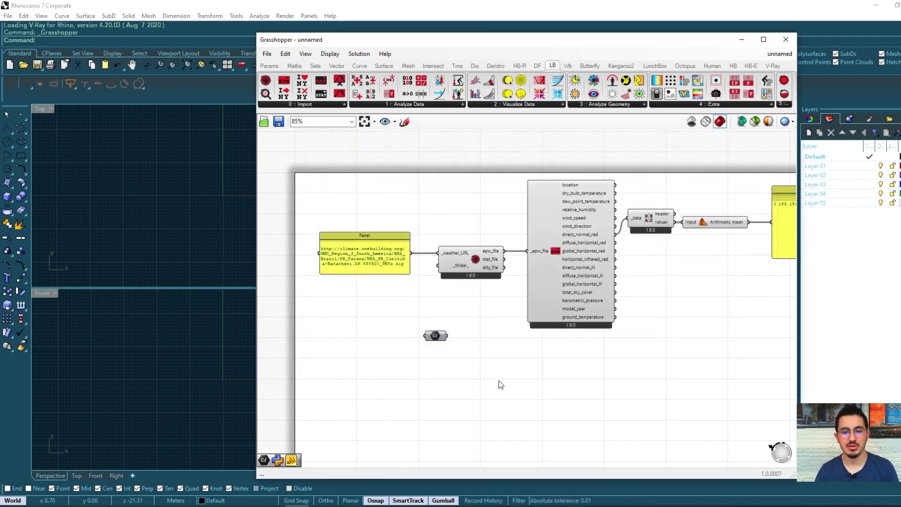
left_click_drag(440, 338, 468, 362)
mouse_move(467, 362)
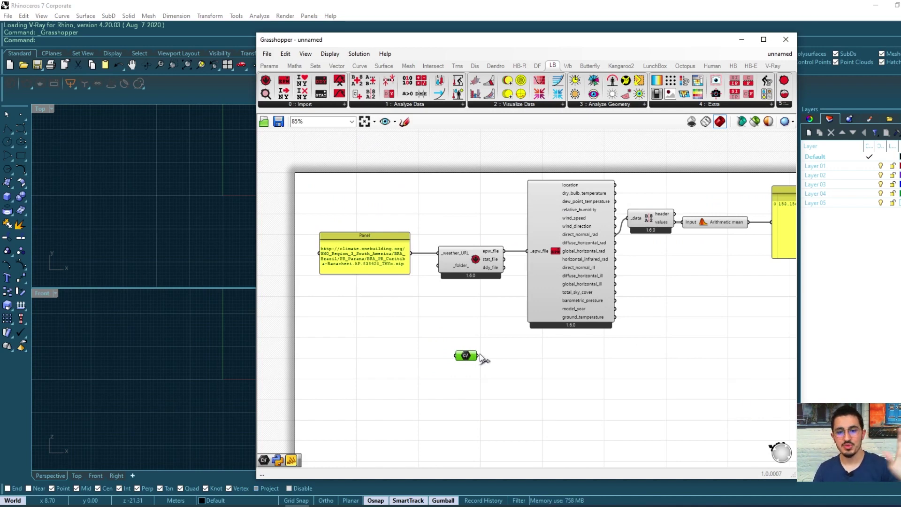
left_click_drag(477, 356, 535, 255)
left_click(566, 273)
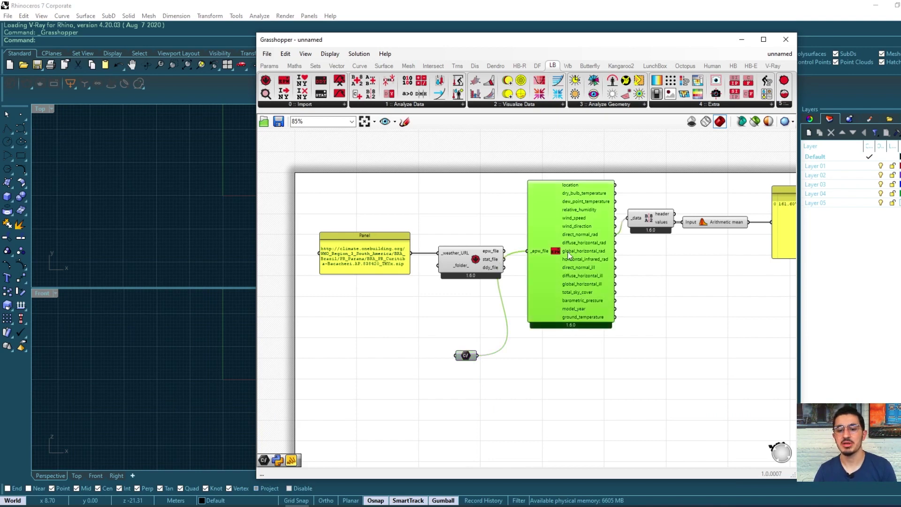
right_click_drag(636, 271, 555, 284)
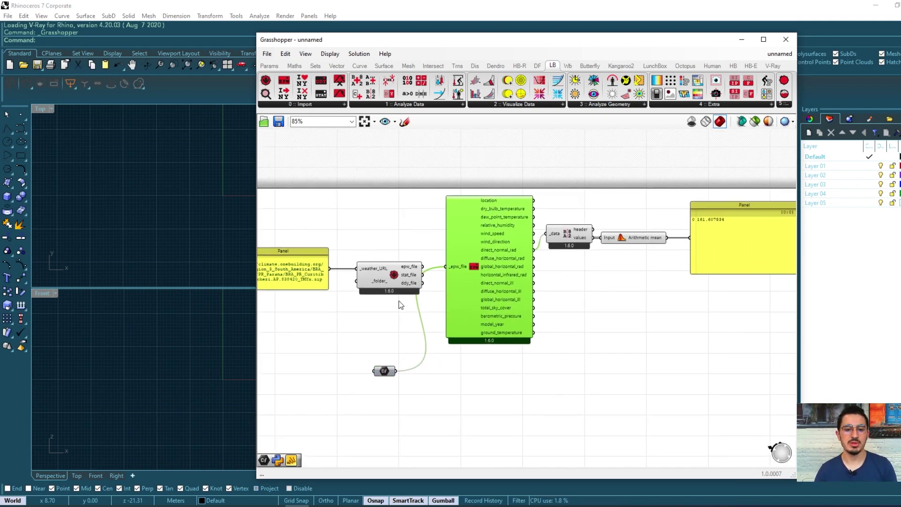
right_click_drag(400, 304, 489, 306)
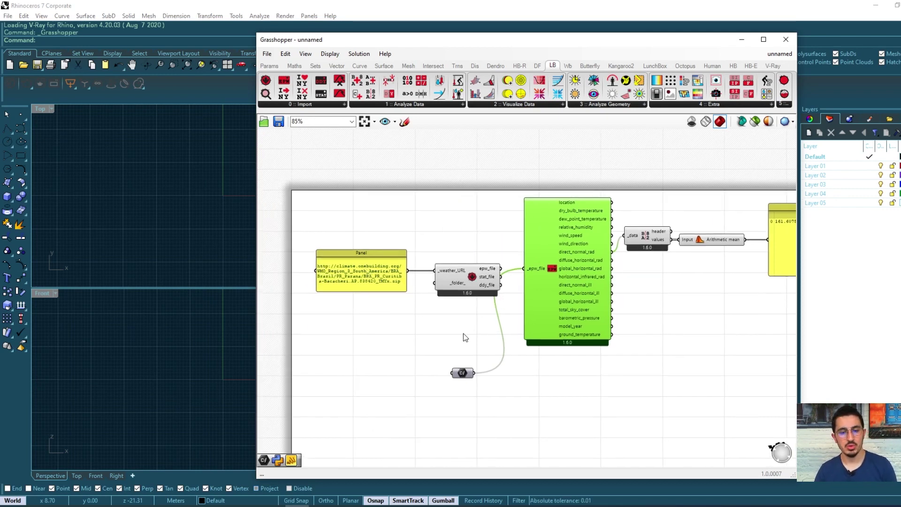
left_click(388, 273)
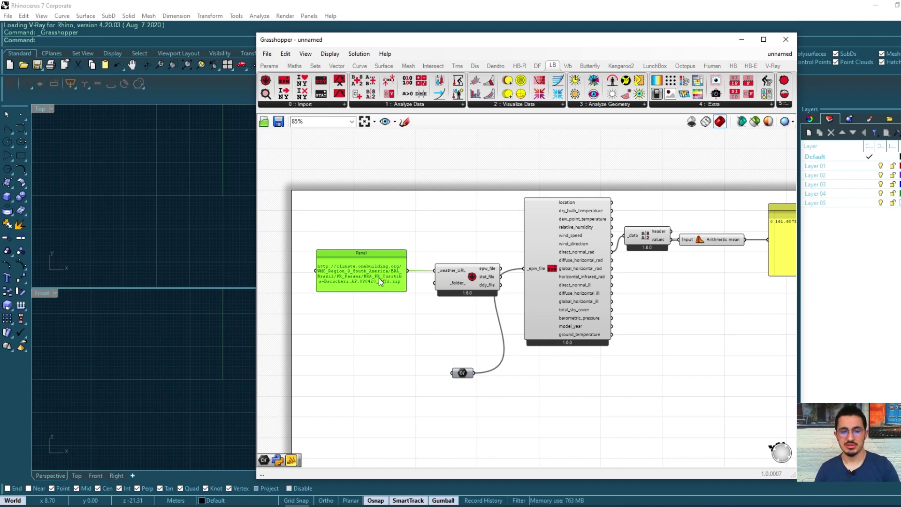
left_click(463, 279)
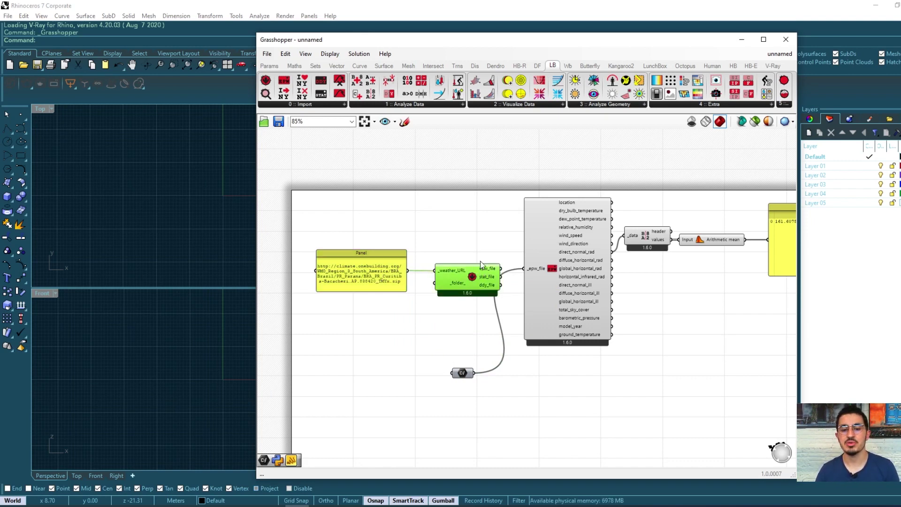
scroll(482, 264, "up", 2)
left_click_drag(507, 270, 548, 271)
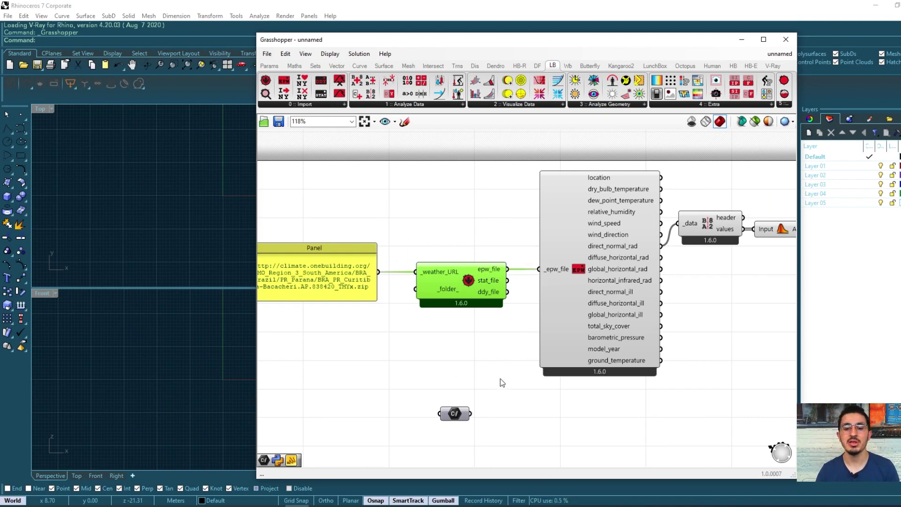
left_click_drag(500, 370, 446, 440)
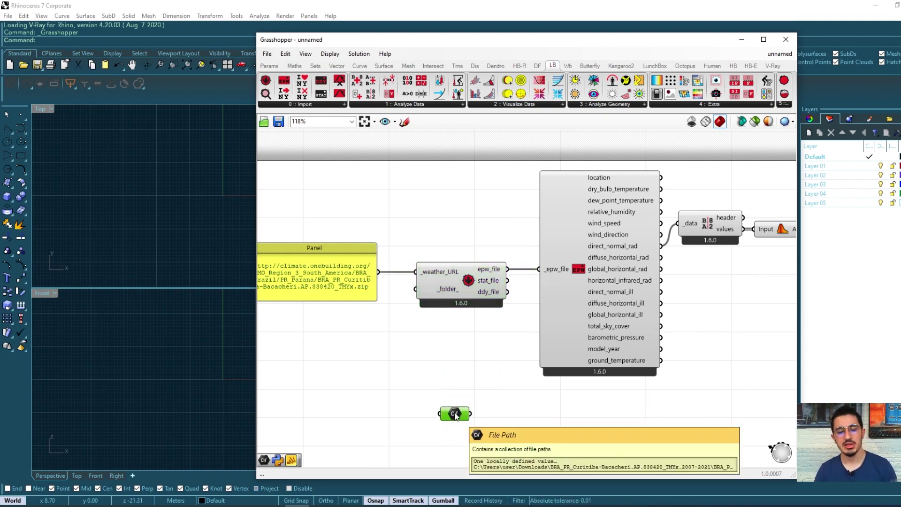